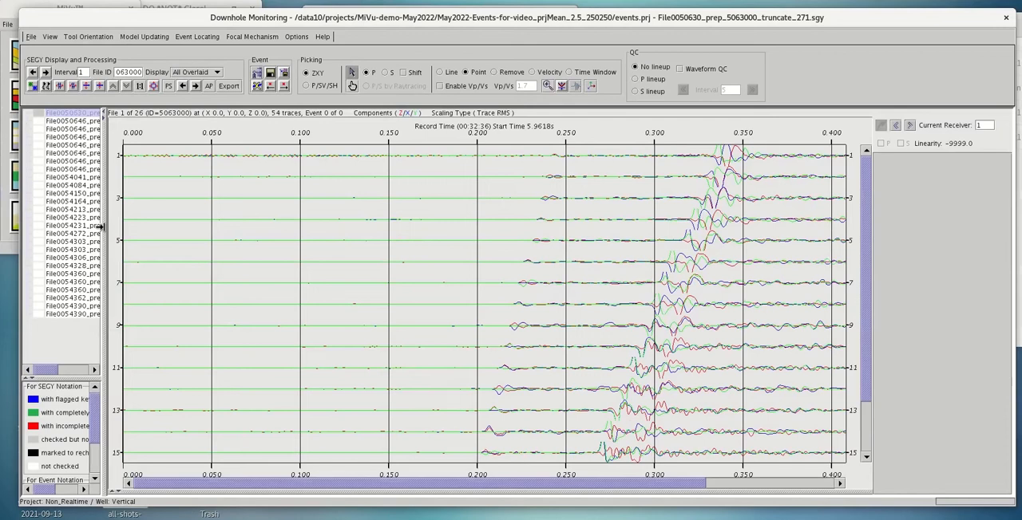
# Widen the file list to show longer file names and look over the first record's waveforms across times and receivers
pyautogui.moveTo(101, 226); pyautogui.dragTo(141, 233)
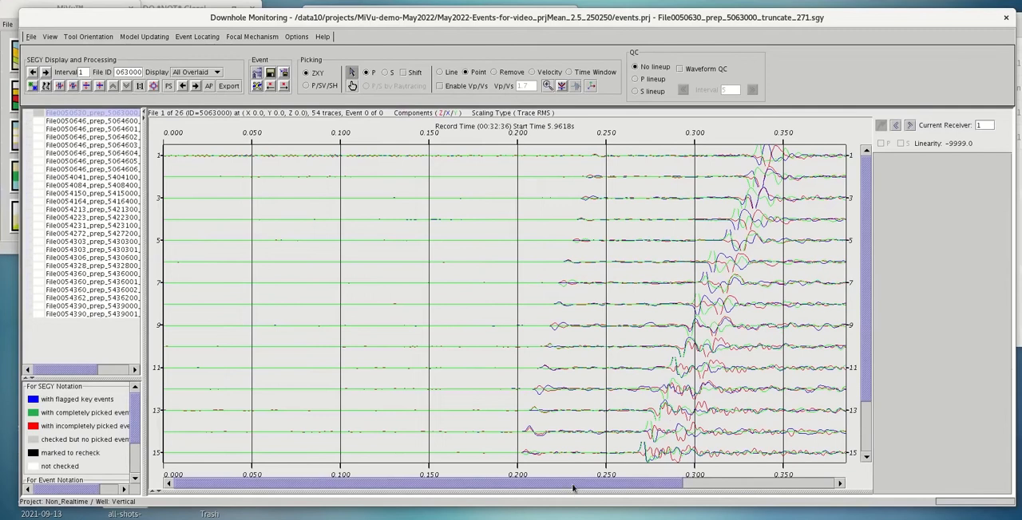
pyautogui.moveTo(577, 485); pyautogui.dragTo(675, 483)
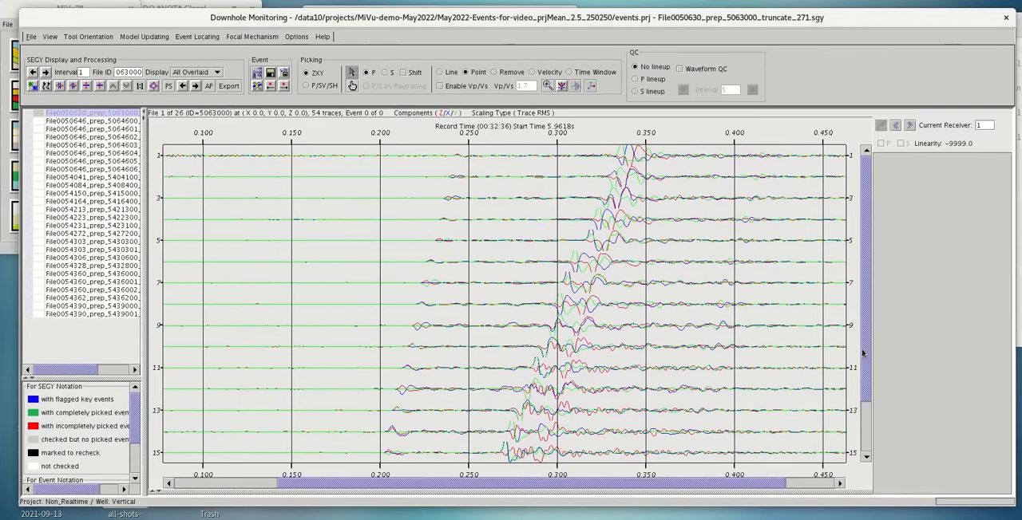
pyautogui.scroll(-1, 866, 375)
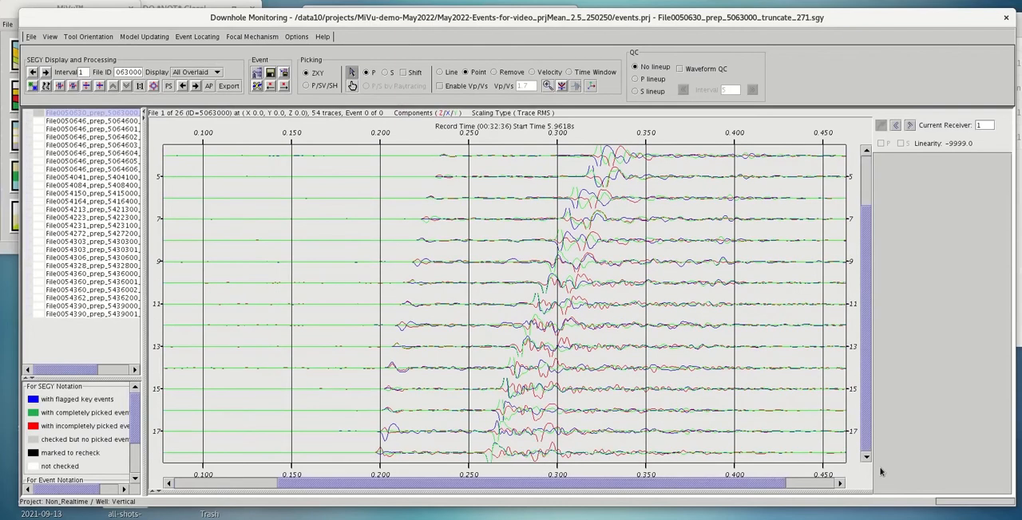
pyautogui.scroll(1, 877, 397)
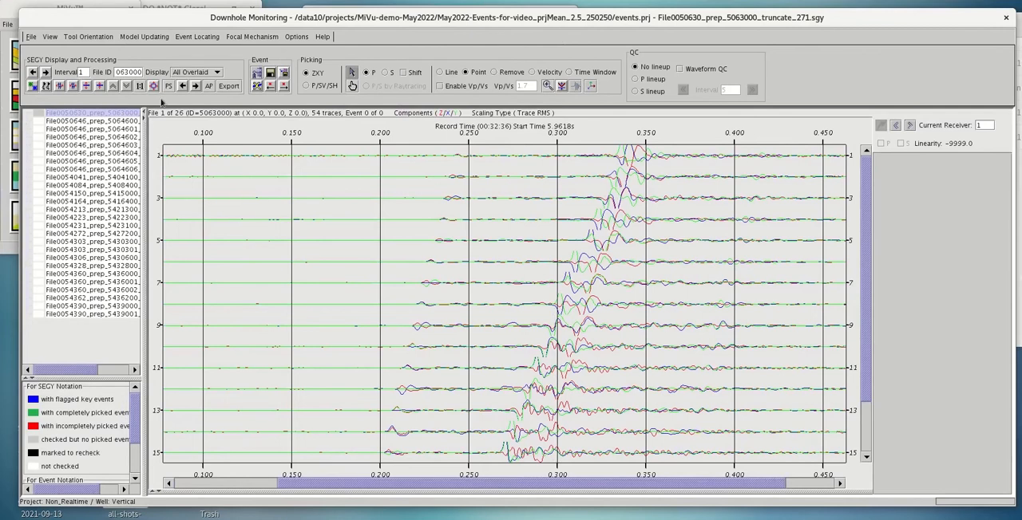
# Add the ROTATE3C function to a processing sequence and set its rotation direction to WELL2XYZ
pyautogui.click(168, 86)
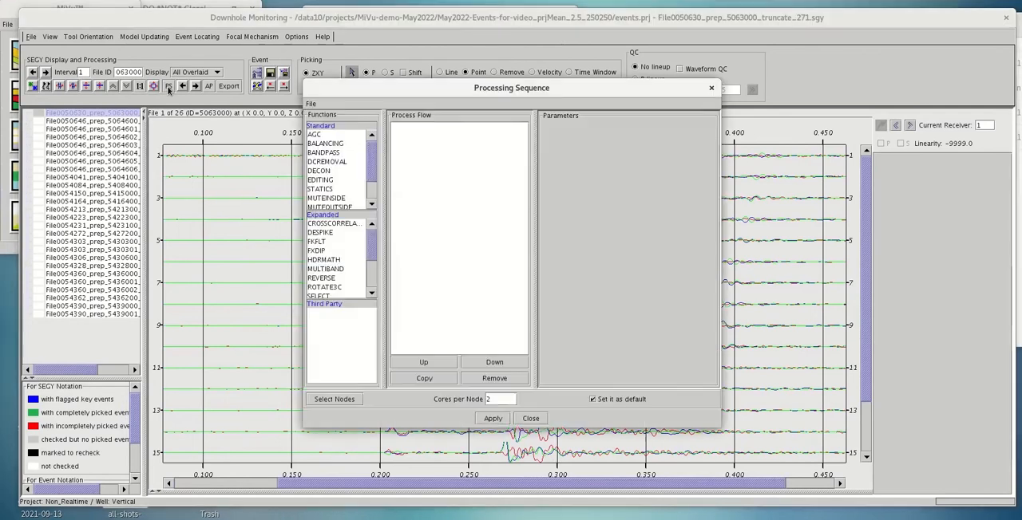
pyautogui.doubleClick(325, 288)
pyautogui.click(639, 247)
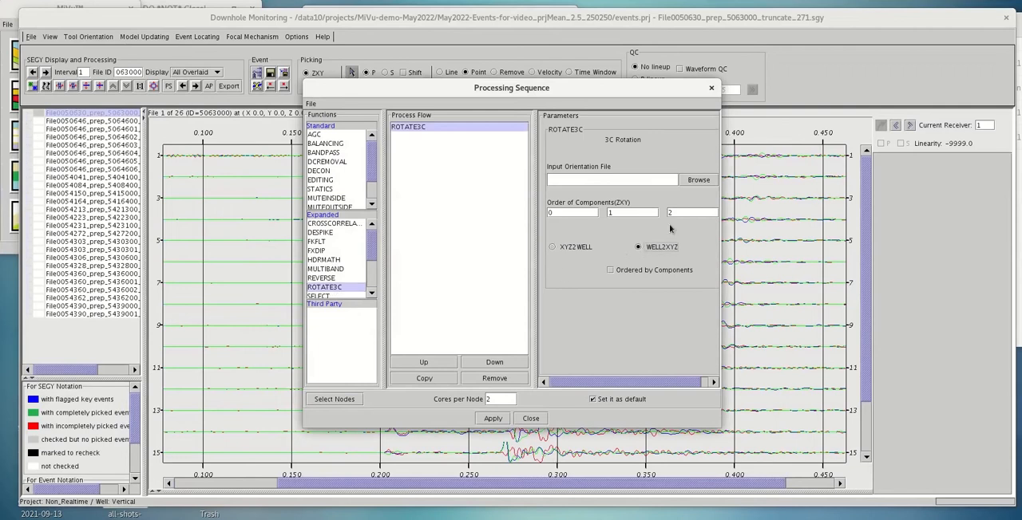
# Load May2022-Perfs-all-forvideo.rcv from the MiVu-demo-May2022 folder as the rotation's input orientation file
pyautogui.click(700, 181)
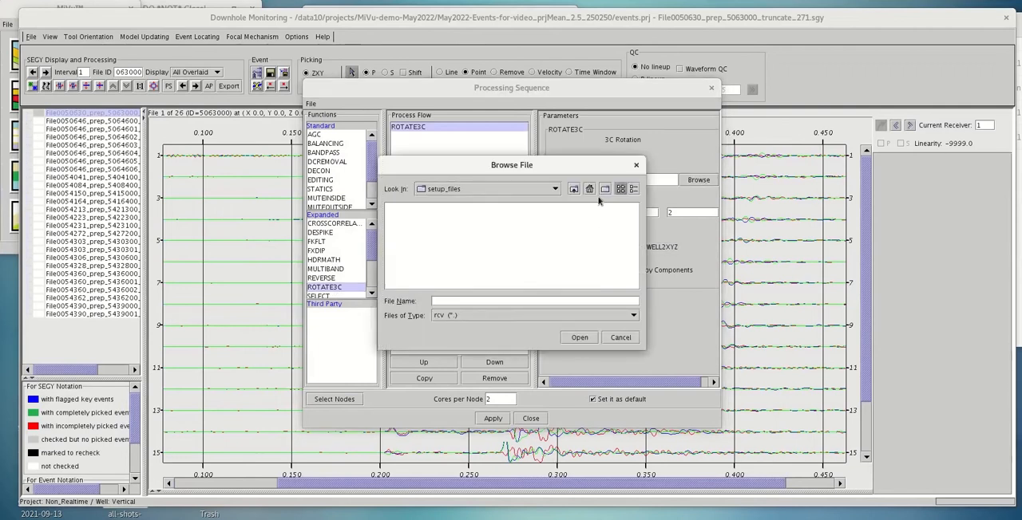
pyautogui.click(573, 189)
pyautogui.click(633, 189)
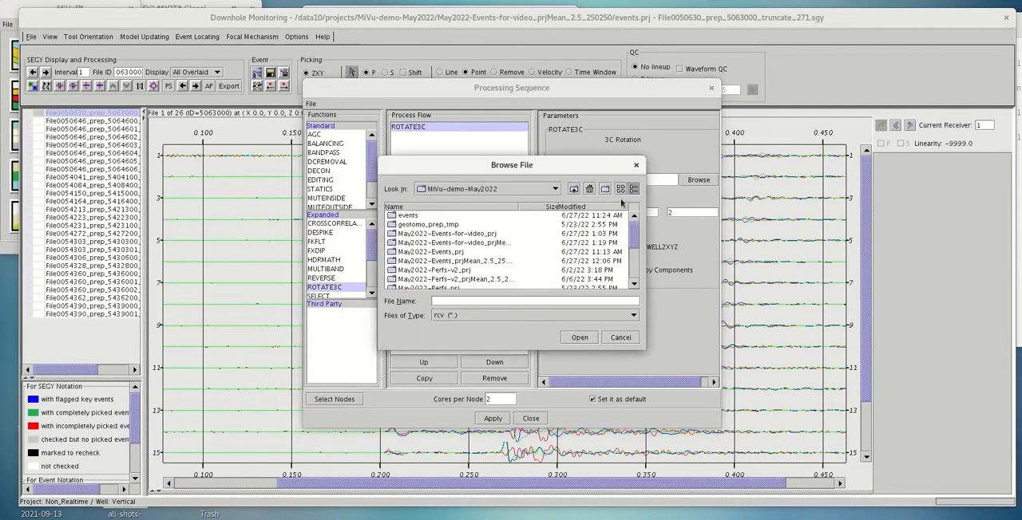
pyautogui.click(587, 208)
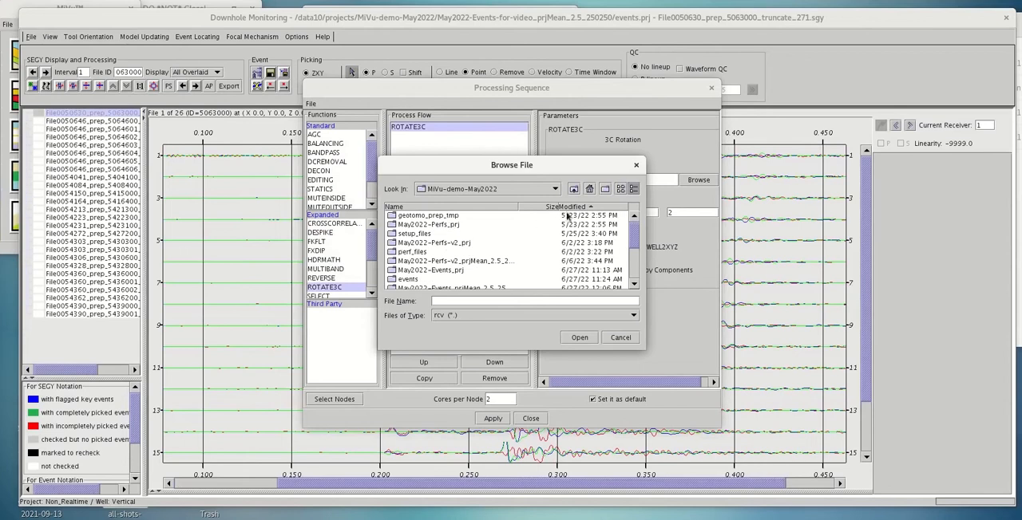
pyautogui.click(581, 208)
pyautogui.click(483, 217)
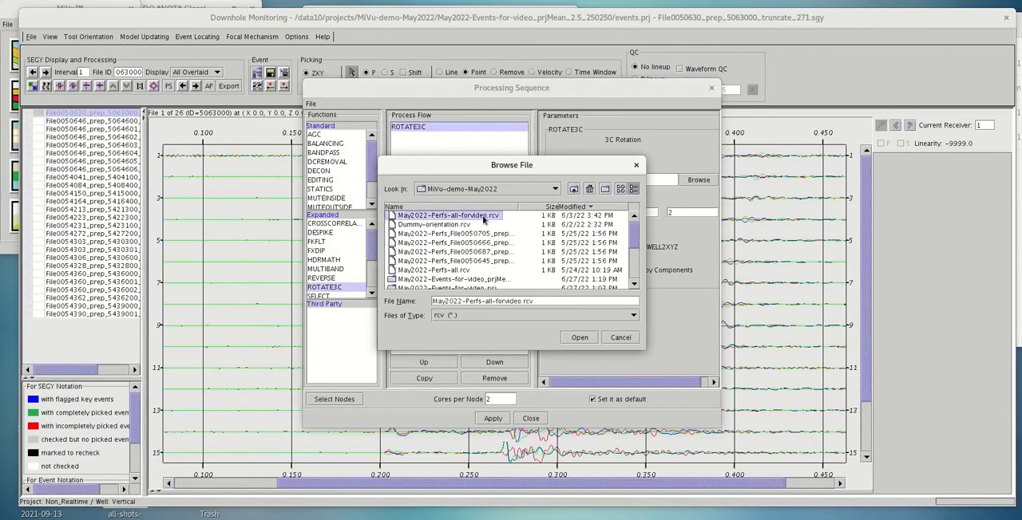
pyautogui.click(578, 338)
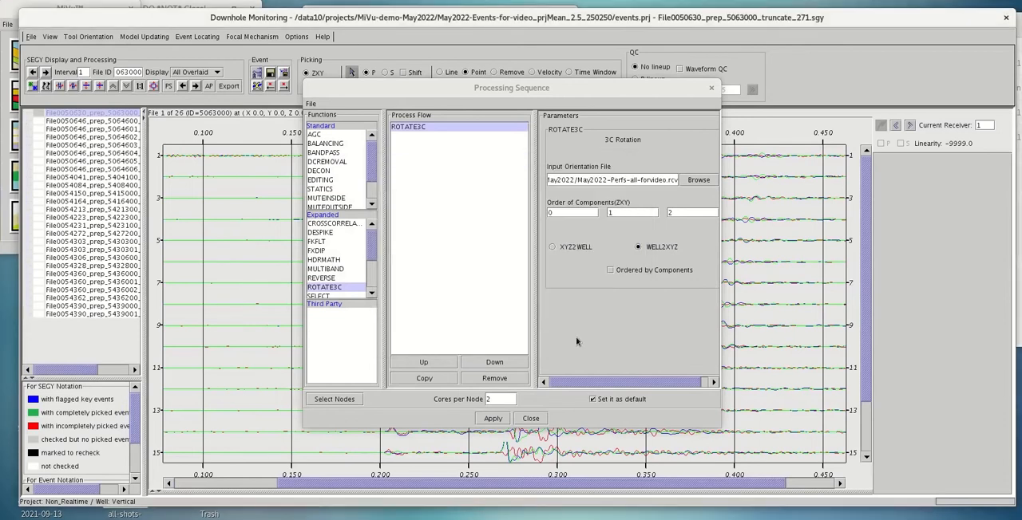
# Apply the processing sequence as the default parameters and run the ROTATE3C process on the first record
pyautogui.click(491, 419)
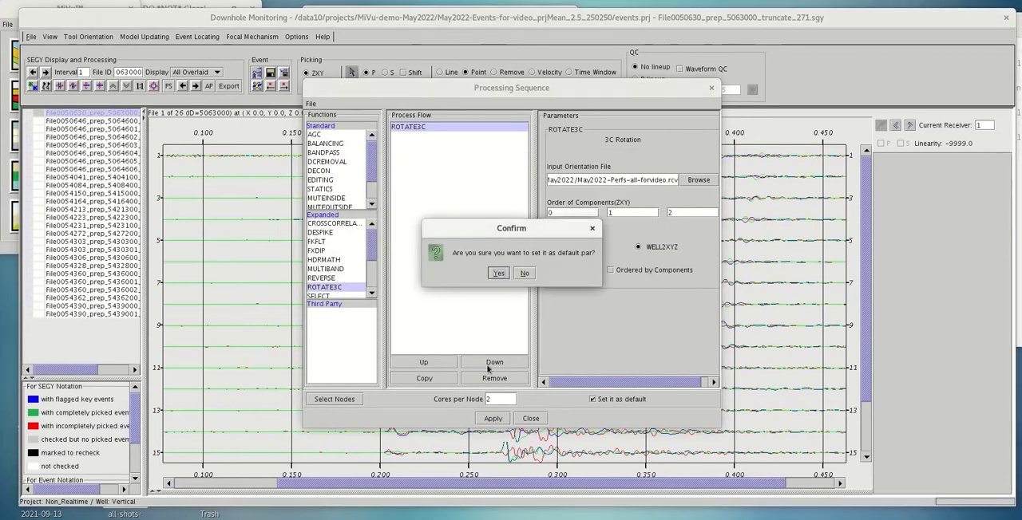
pyautogui.click(498, 274)
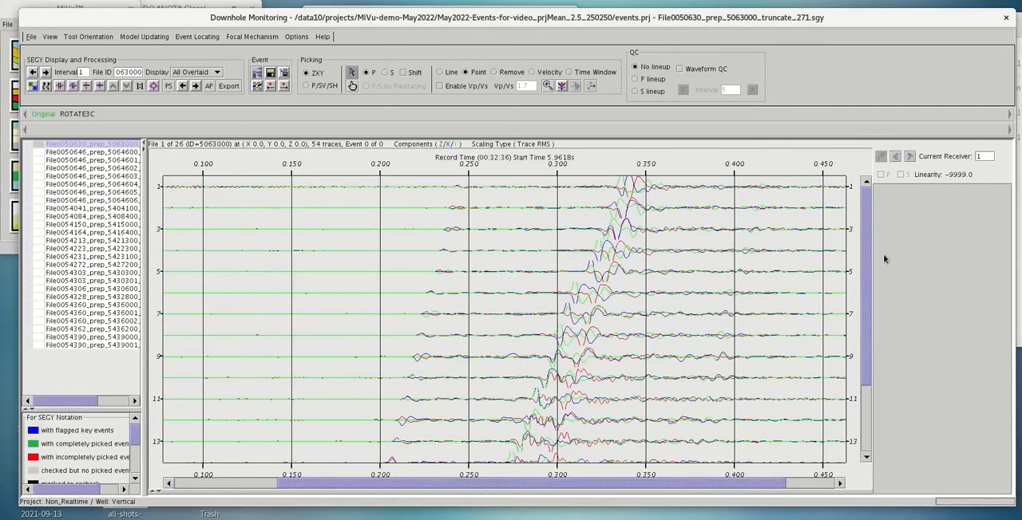
pyautogui.moveTo(865, 244)
pyautogui.mouseDown()
pyautogui.moveTo(866, 256)
pyautogui.moveTo(859, 198)
pyautogui.mouseUp()
pyautogui.click(195, 86)
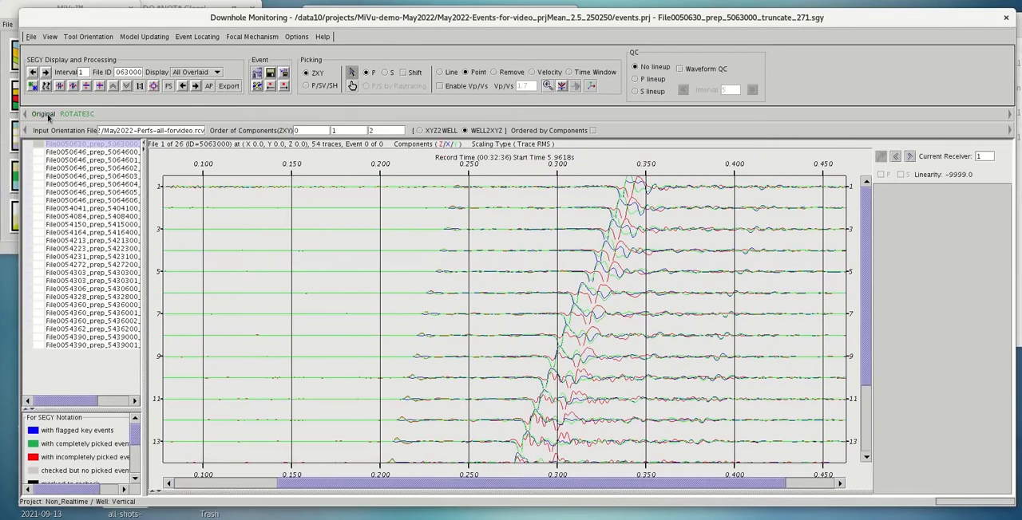
# Increase the display amplitude of the rotated traces by three increments
pyautogui.click(112, 86)
pyautogui.click(112, 85)
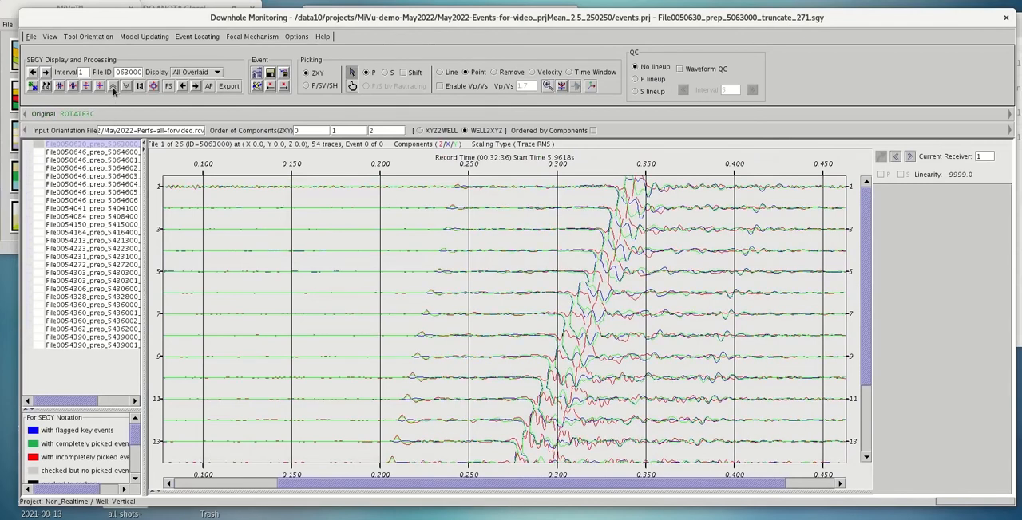
pyautogui.click(112, 85)
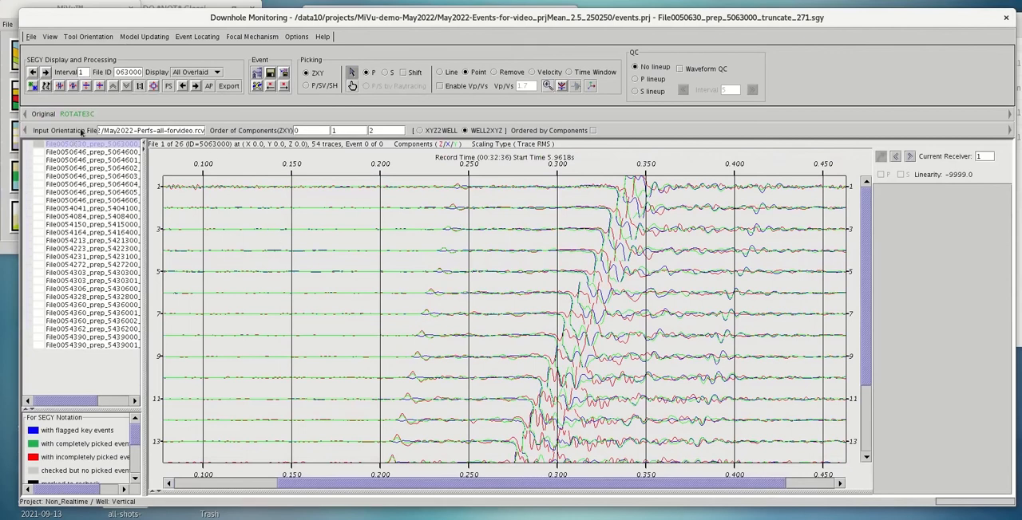
# Compare the original traces with the ROTATE3C result, and apply all processes to the record
pyautogui.click(183, 86)
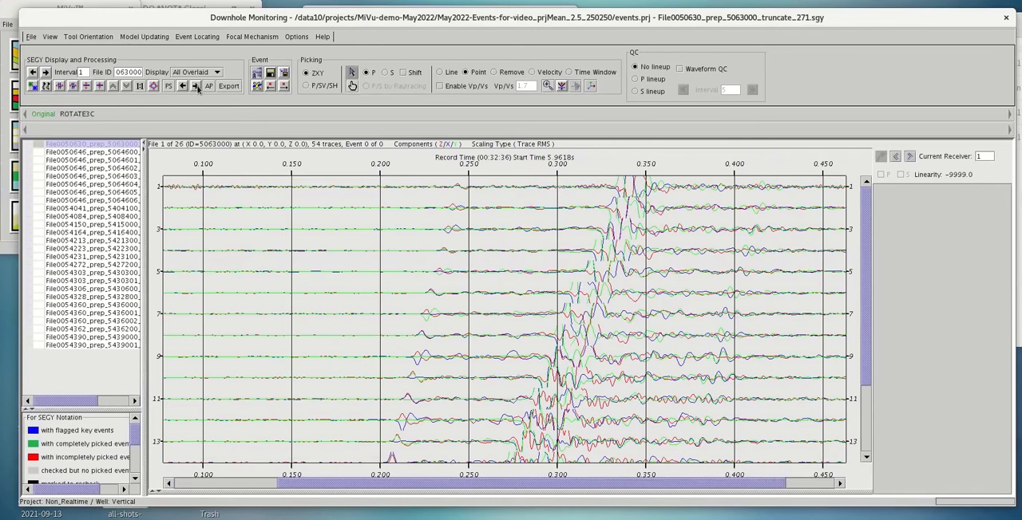
pyautogui.click(196, 87)
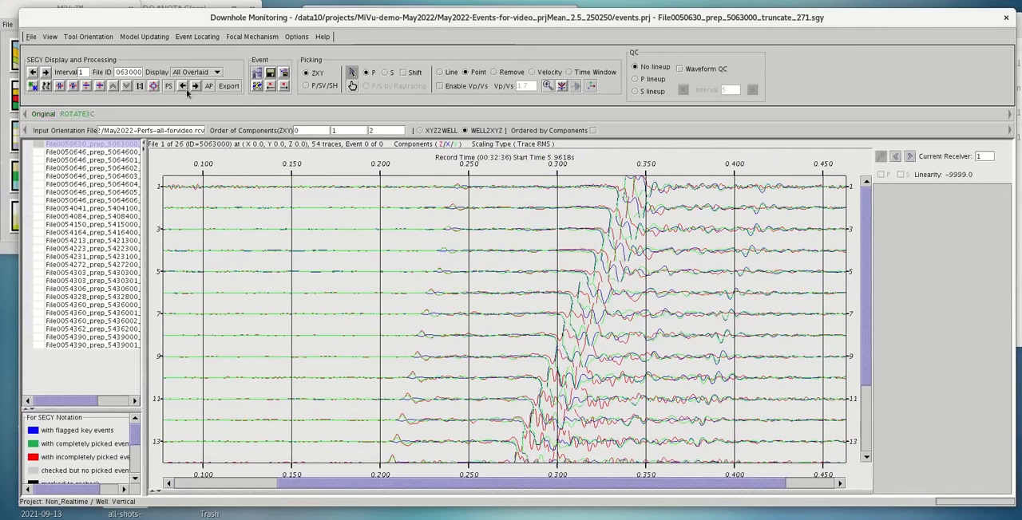
pyautogui.click(182, 87)
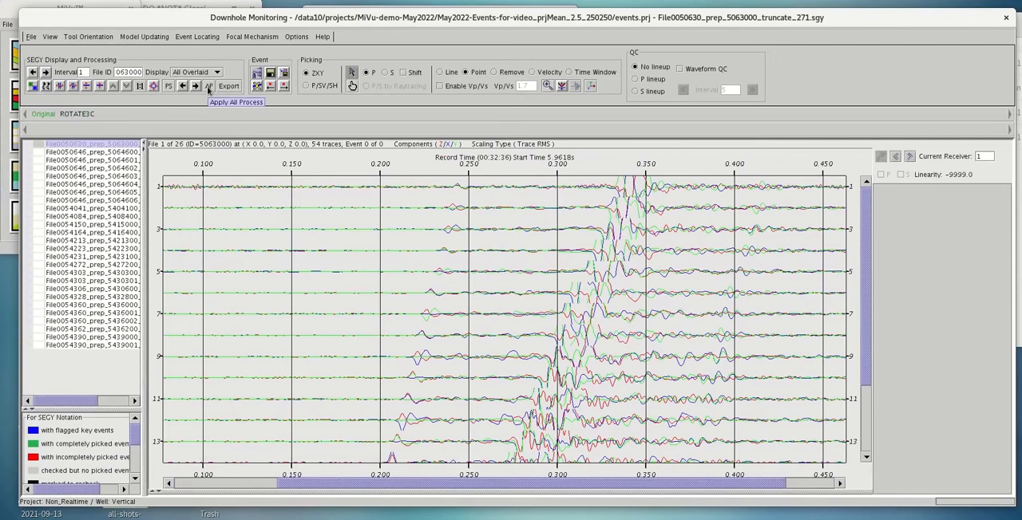
pyautogui.click(208, 87)
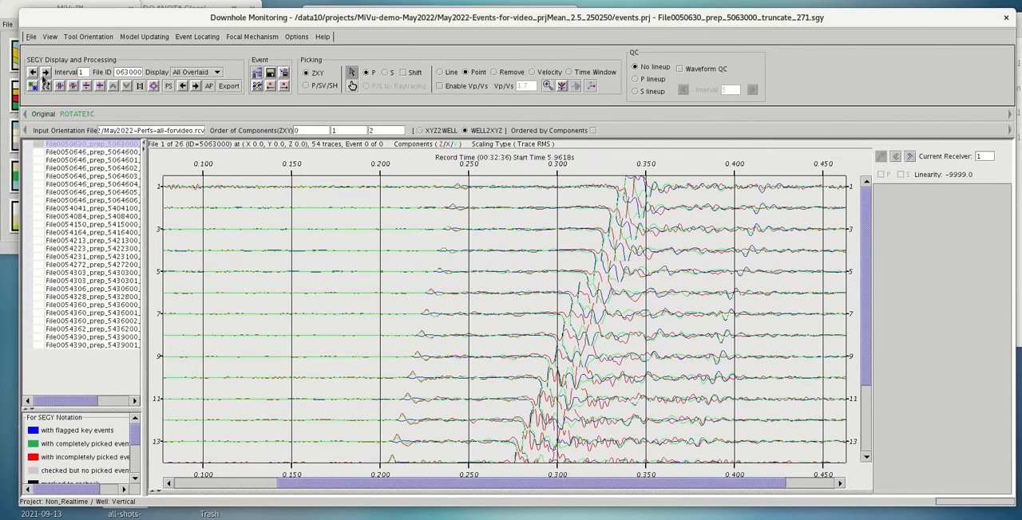
# Browse the rotated waveforms of the next three event files and return to the first file in the list
pyautogui.click(46, 72)
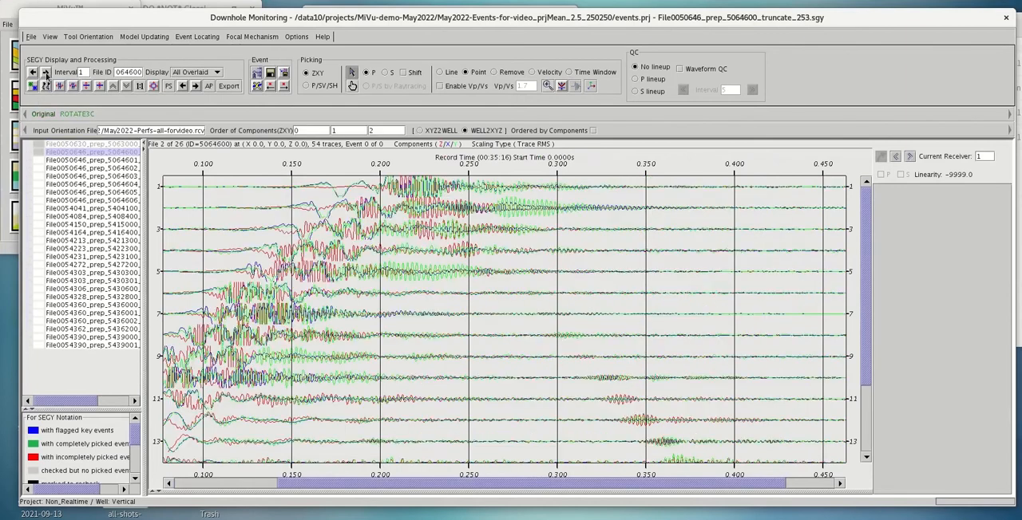
pyautogui.click(46, 73)
pyautogui.click(45, 72)
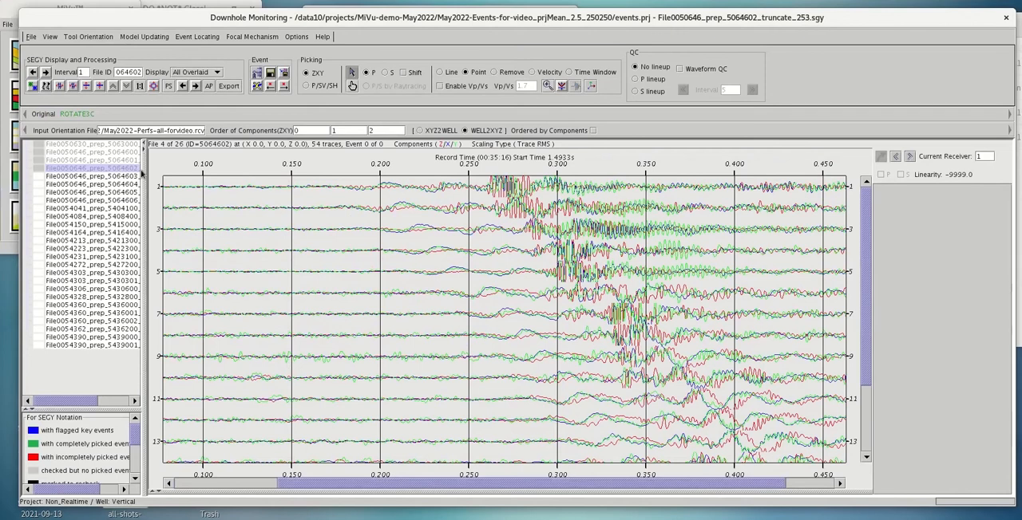
pyautogui.click(111, 146)
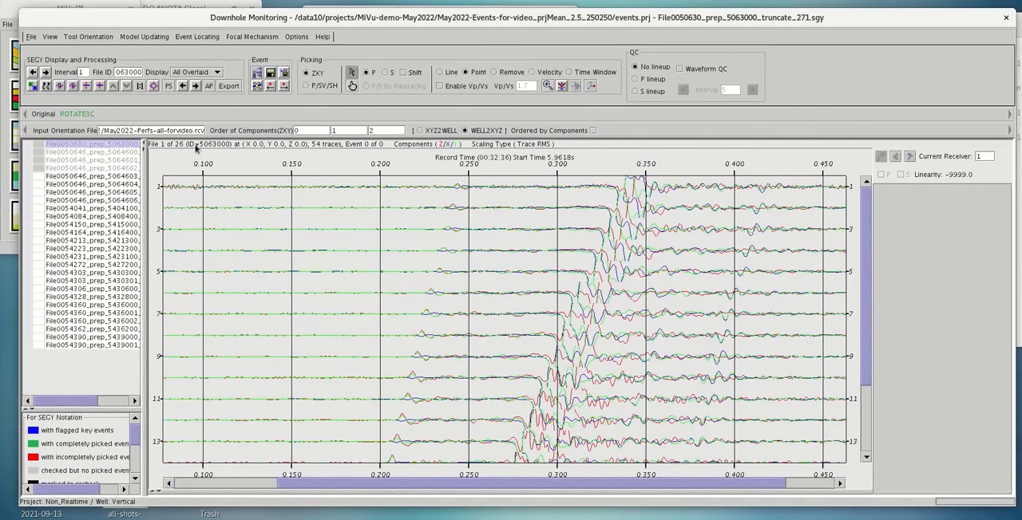
# Switch to line picking and pick the P-wave arrival on receiver 1 at about 0.242 s
pyautogui.click(438, 72)
pyautogui.click(454, 189)
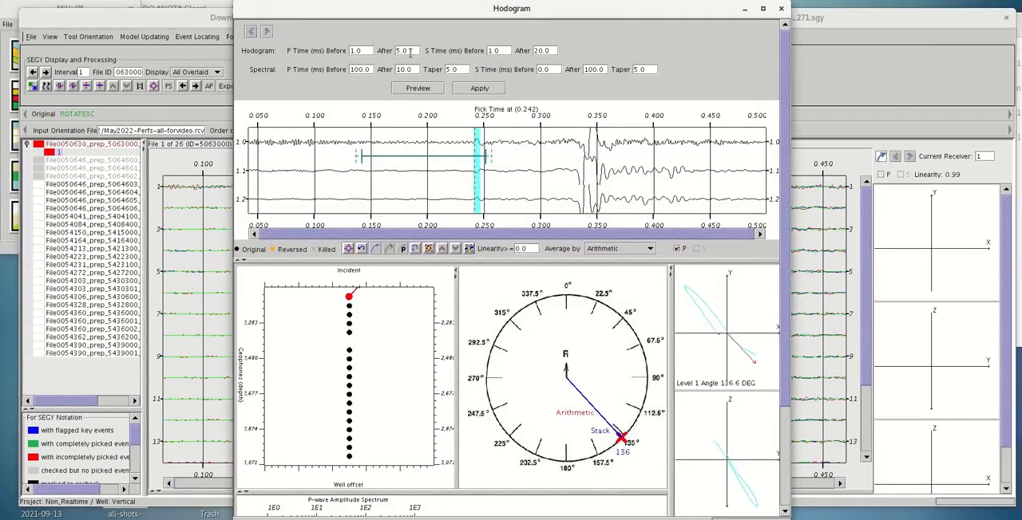
pyautogui.moveTo(410, 52); pyautogui.dragTo(387, 49)
pyautogui.write('12')
pyautogui.moveTo(551, 51); pyautogui.dragTo(530, 51)
pyautogui.write('15')
pyautogui.click(782, 11)
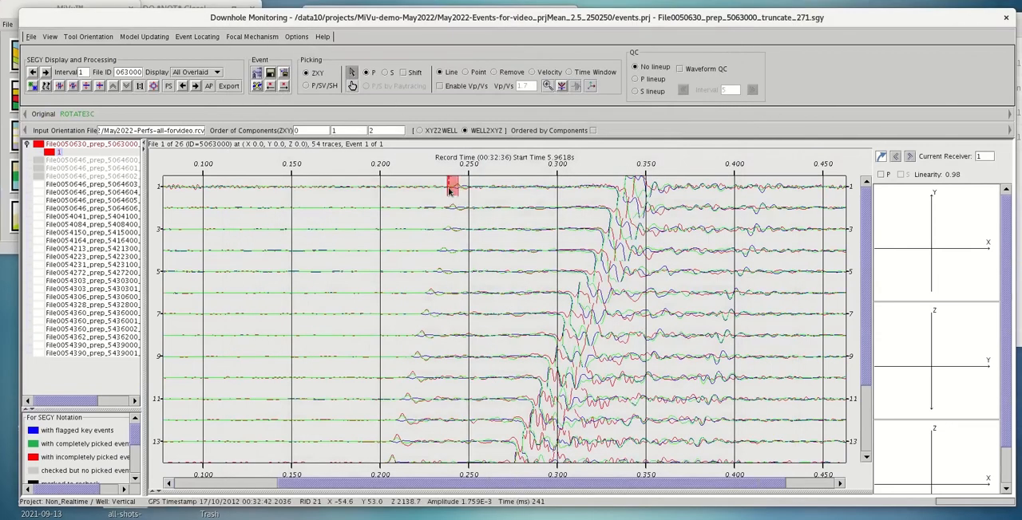
# Set the hodogram window after the pick to 12 ms for P and 15 ms for S, and apply it
pyautogui.click(591, 89)
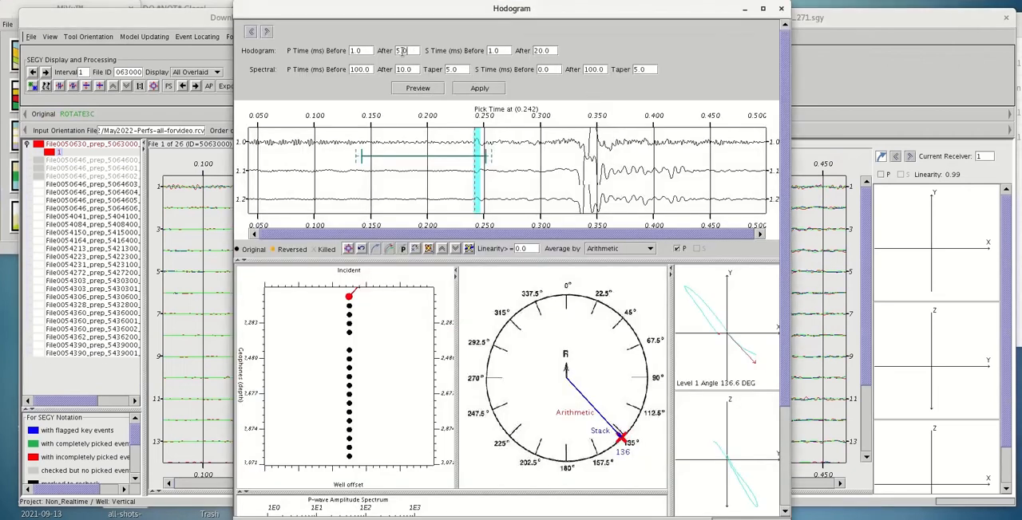
pyautogui.doubleClick(401, 50)
pyautogui.write('12')
pyautogui.moveTo(554, 50); pyautogui.dragTo(510, 50)
pyautogui.write('15')
pyautogui.click(477, 88)
pyautogui.click(781, 9)
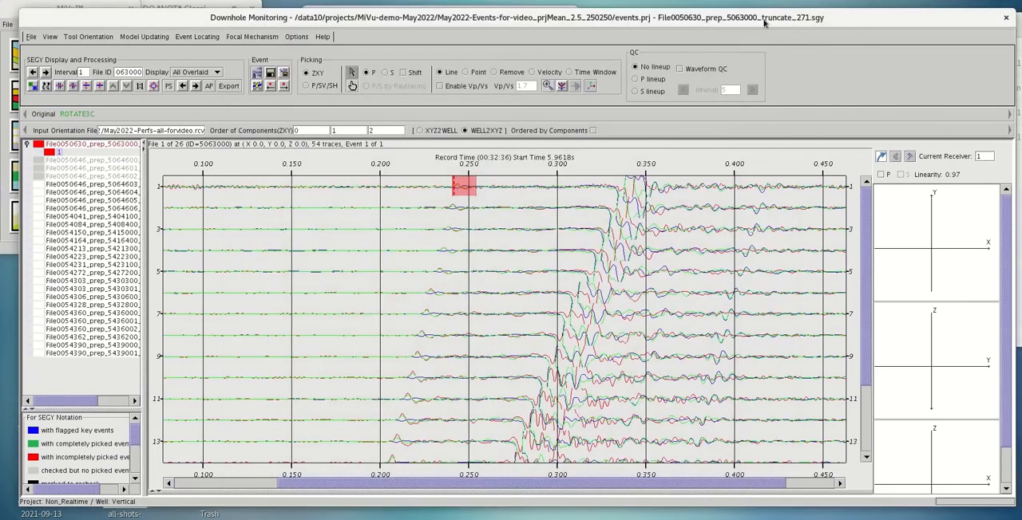
# Pick the P-wave arrivals along a line from receiver 2 at about 238 ms to receiver 18 at about 198 ms
pyautogui.click(447, 208)
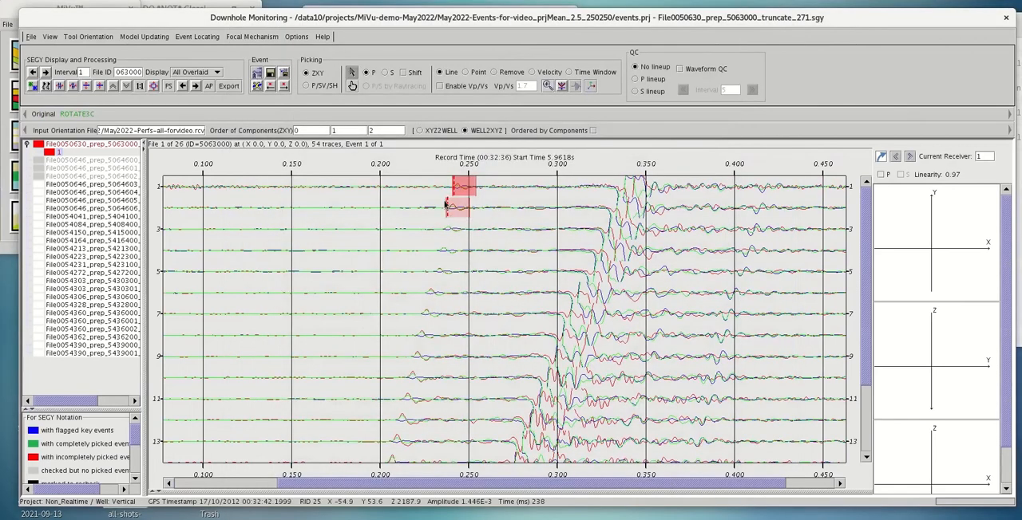
pyautogui.click(435, 273)
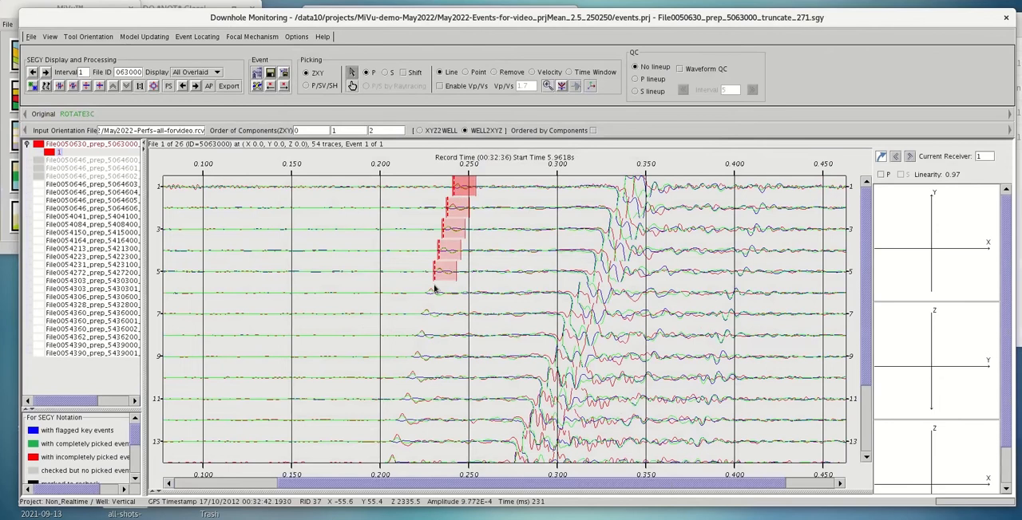
pyautogui.click(392, 440)
pyautogui.scroll(-3, 863, 280)
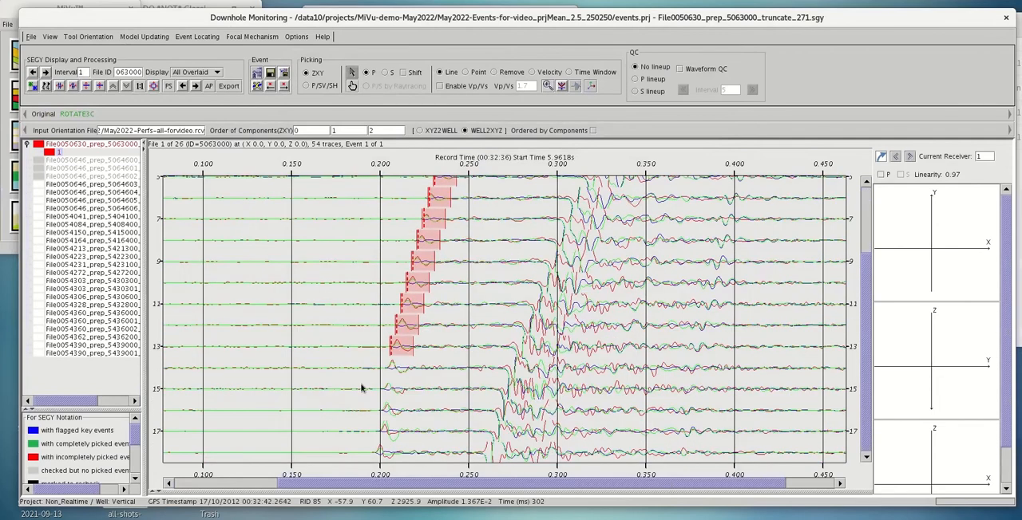
pyautogui.click(387, 367)
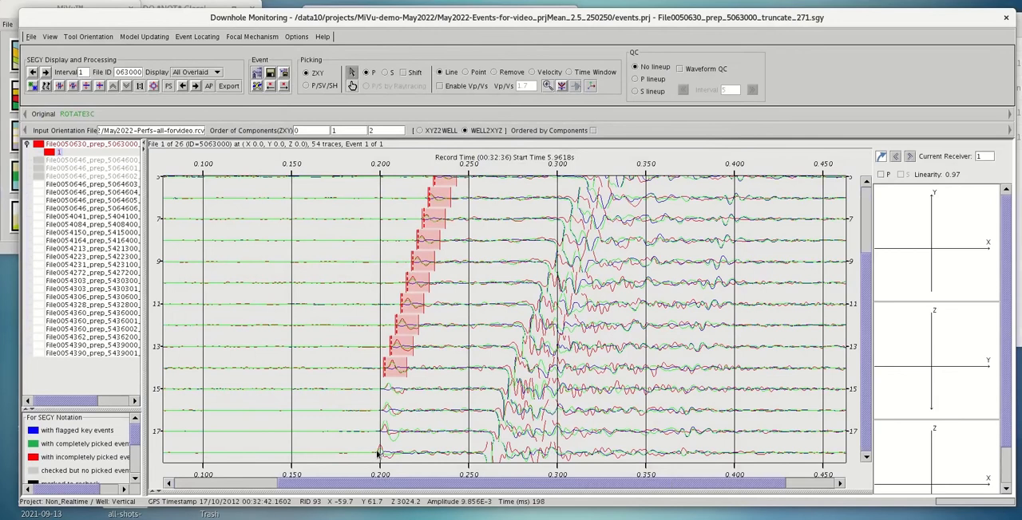
pyautogui.click(376, 453)
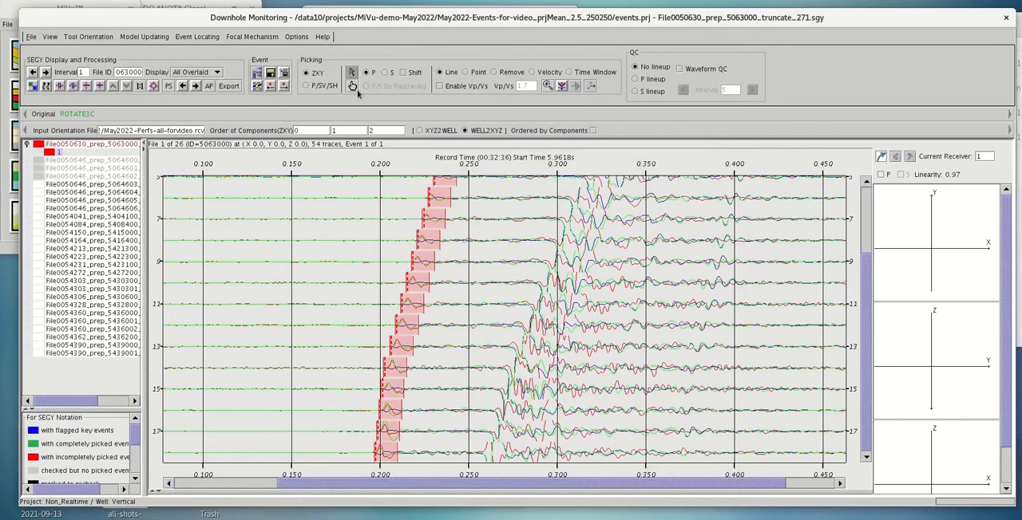
# Pick the S-wave arrivals of the first event along a line from receiver 18 at about 257 ms to receiver 1 at about 332 ms
pyautogui.click(384, 73)
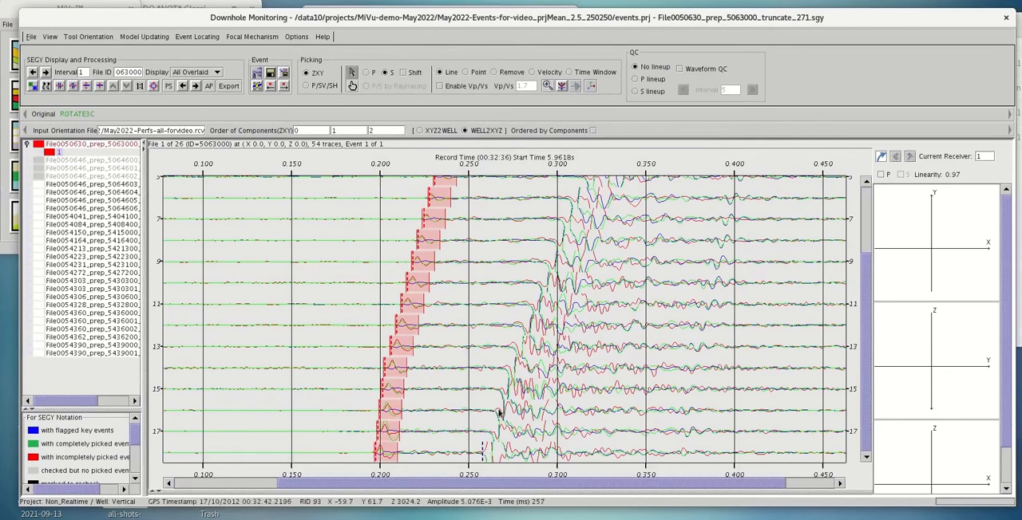
pyautogui.click(482, 453)
pyautogui.click(498, 391)
pyautogui.click(554, 240)
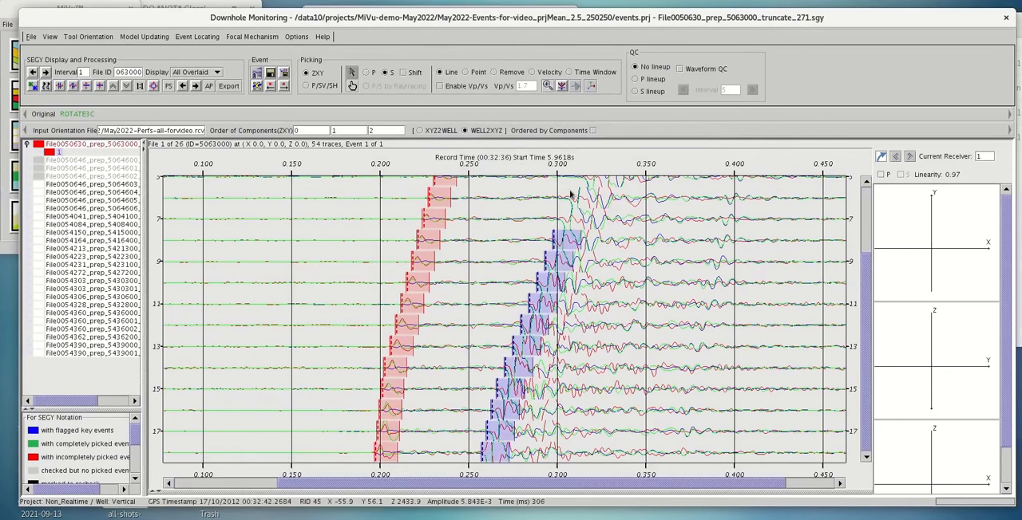
pyautogui.click(580, 182)
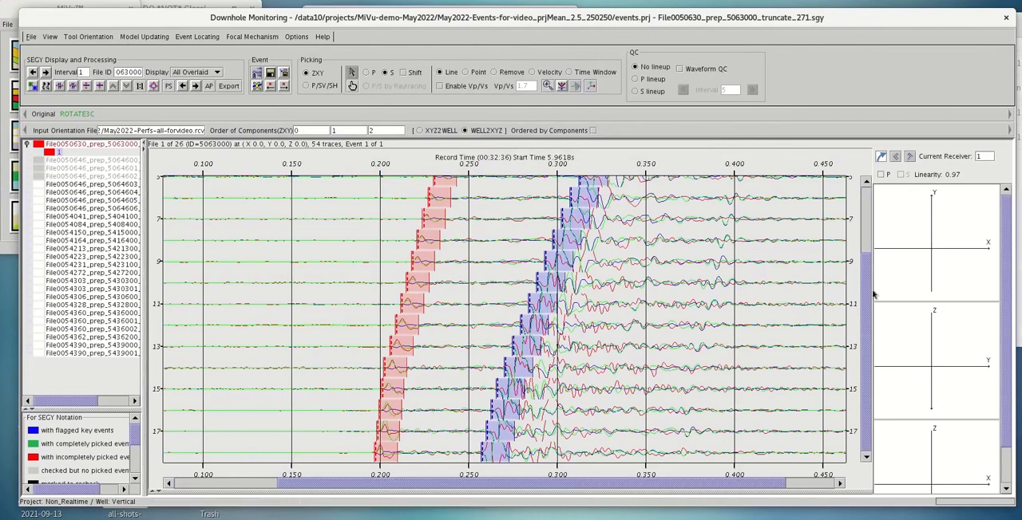
pyautogui.scroll(5, 865, 284)
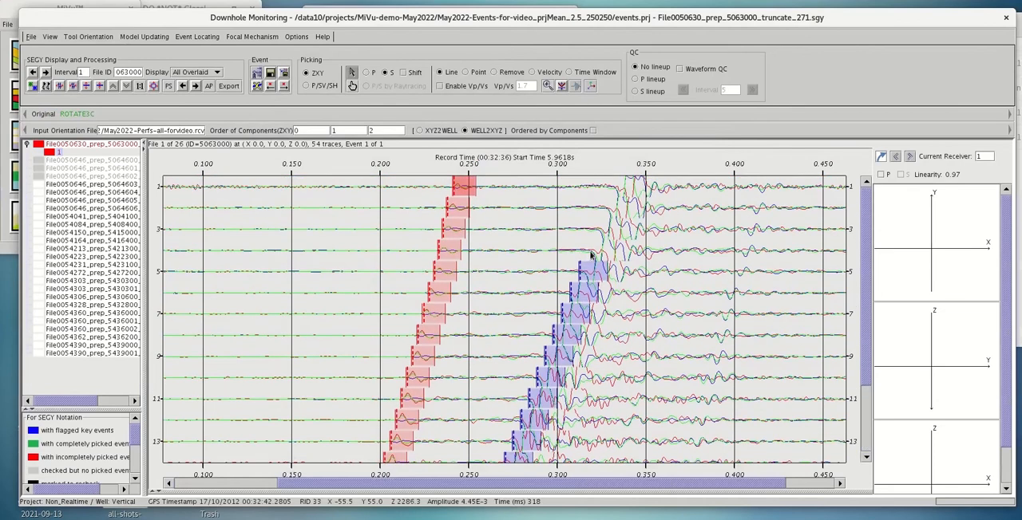
pyautogui.click(615, 190)
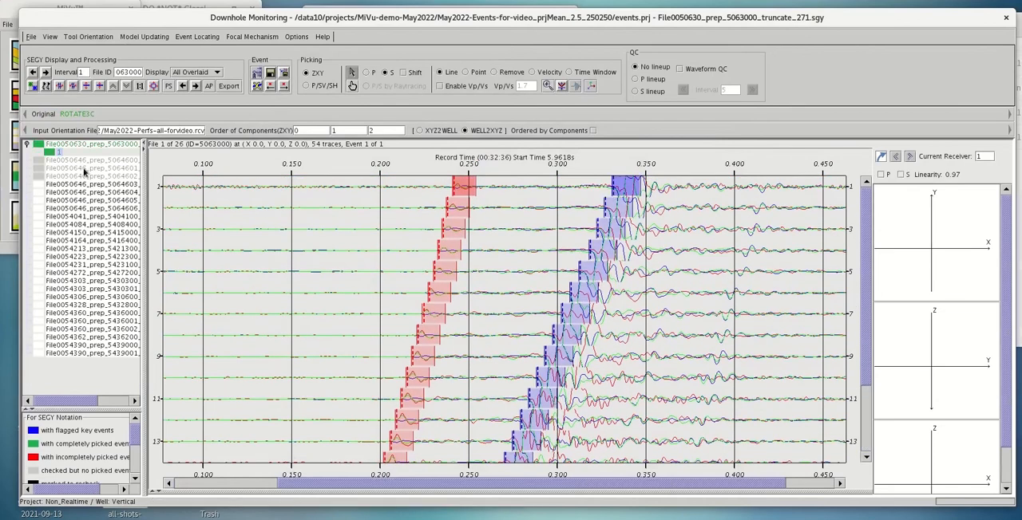
# Open File0054041_prep_5404100 and pick its P-wave arrivals from receiver 1 at about 239 ms to receiver 18 at about 197 ms
pyautogui.click(101, 218)
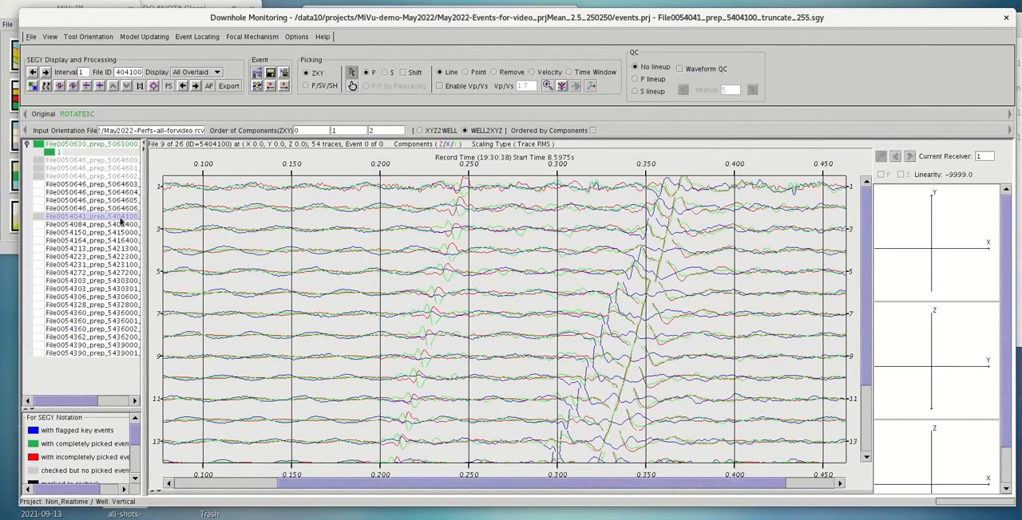
pyautogui.click(451, 192)
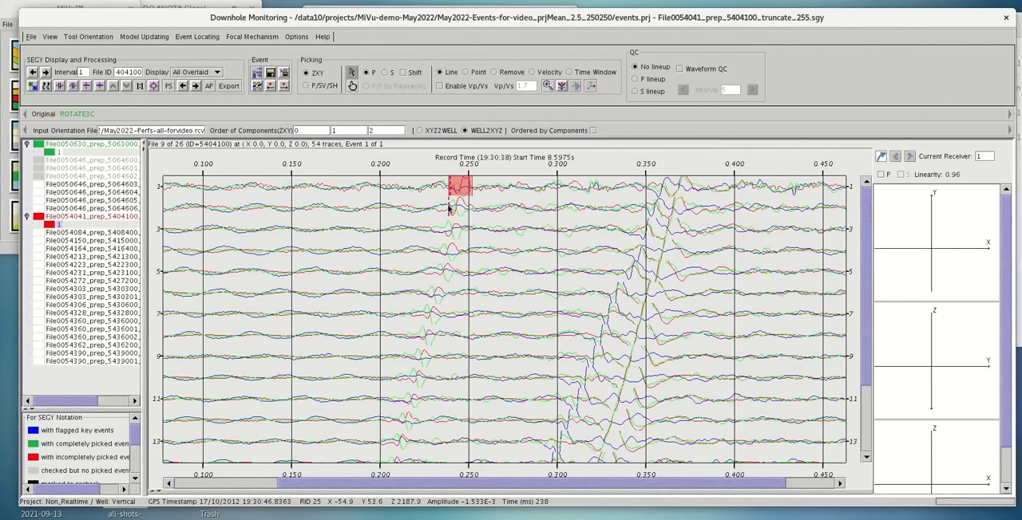
pyautogui.click(427, 295)
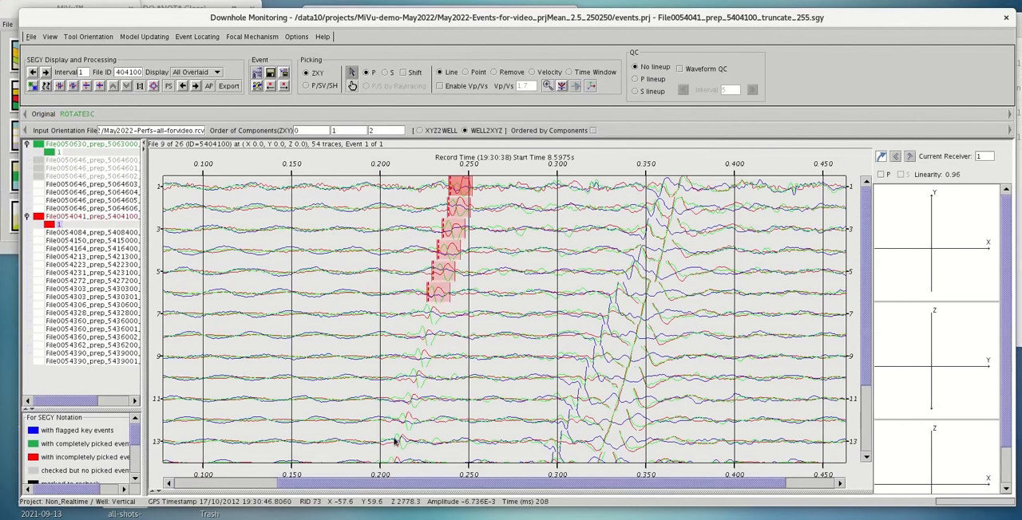
pyautogui.click(393, 441)
pyautogui.moveTo(867, 351); pyautogui.dragTo(874, 436)
pyautogui.click(384, 369)
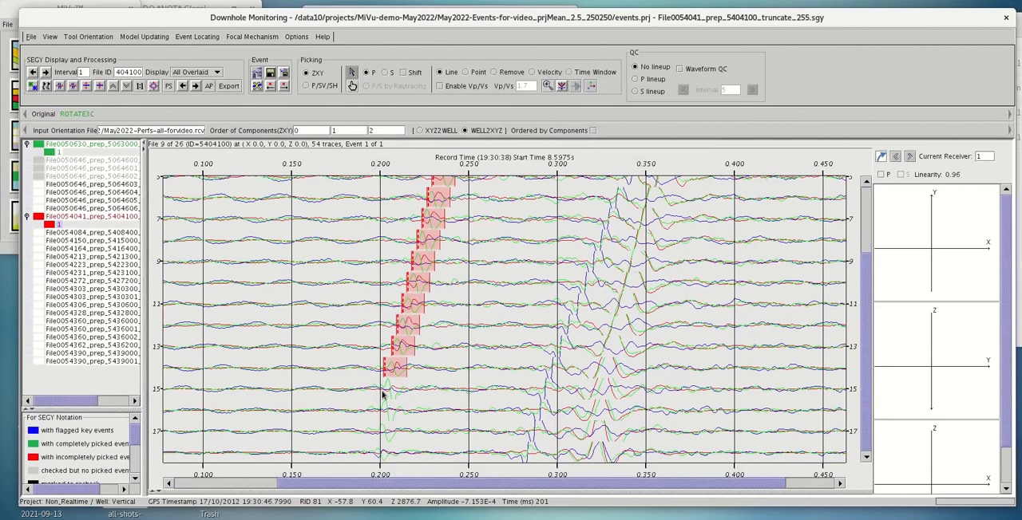
pyautogui.click(375, 453)
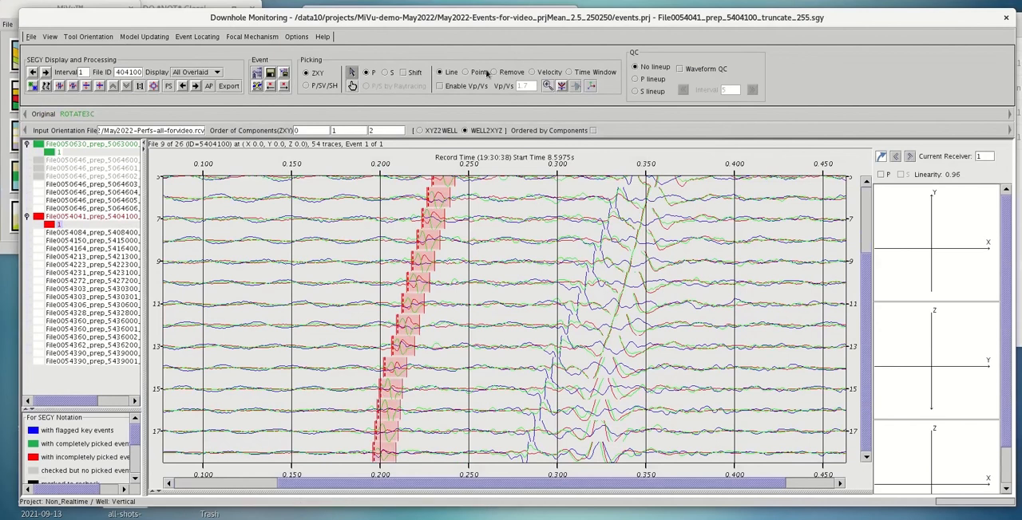
# Pick the S-wave arrivals of File0054041 along a line from receiver 18 at about 273 ms to receiver 1 at about 351 ms
pyautogui.click(384, 72)
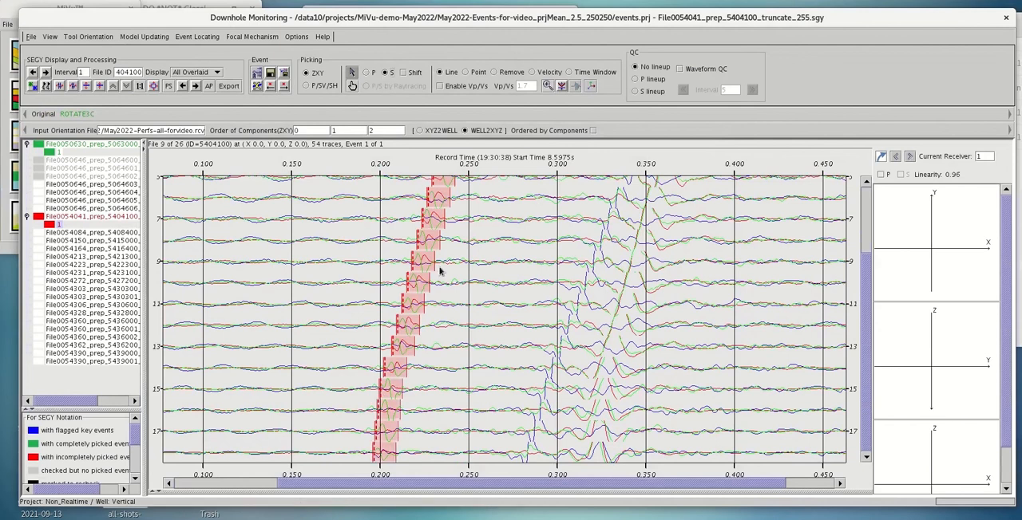
pyautogui.click(509, 455)
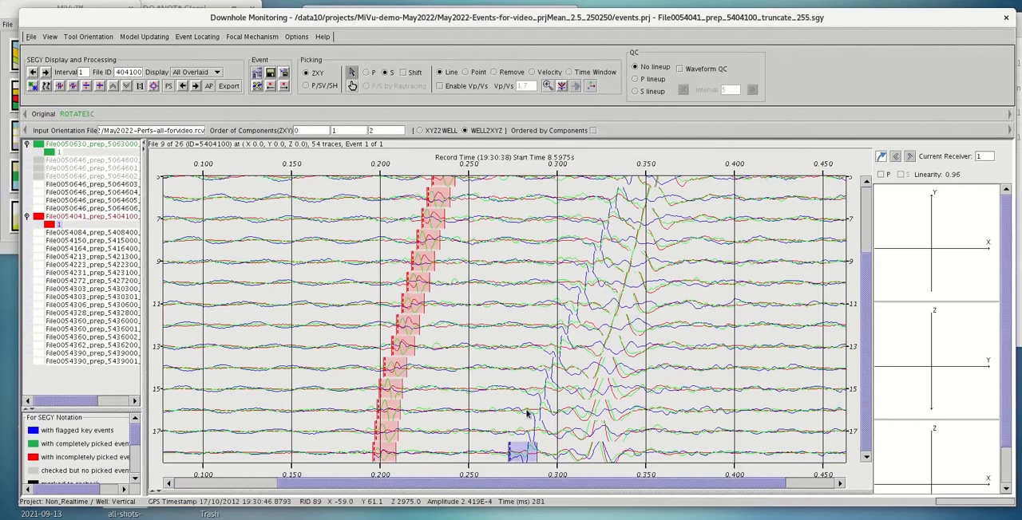
pyautogui.click(546, 364)
pyautogui.click(605, 197)
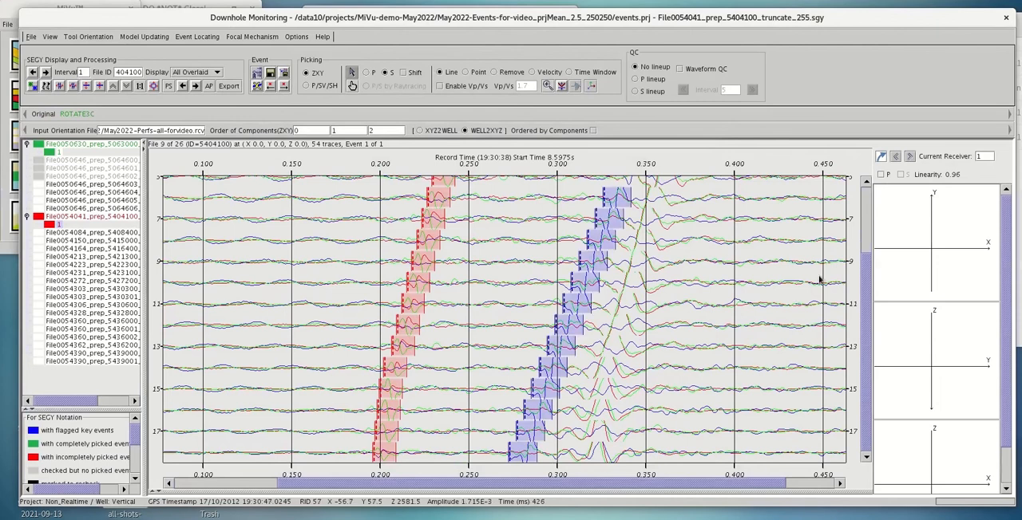
pyautogui.scroll(3, 626, 274)
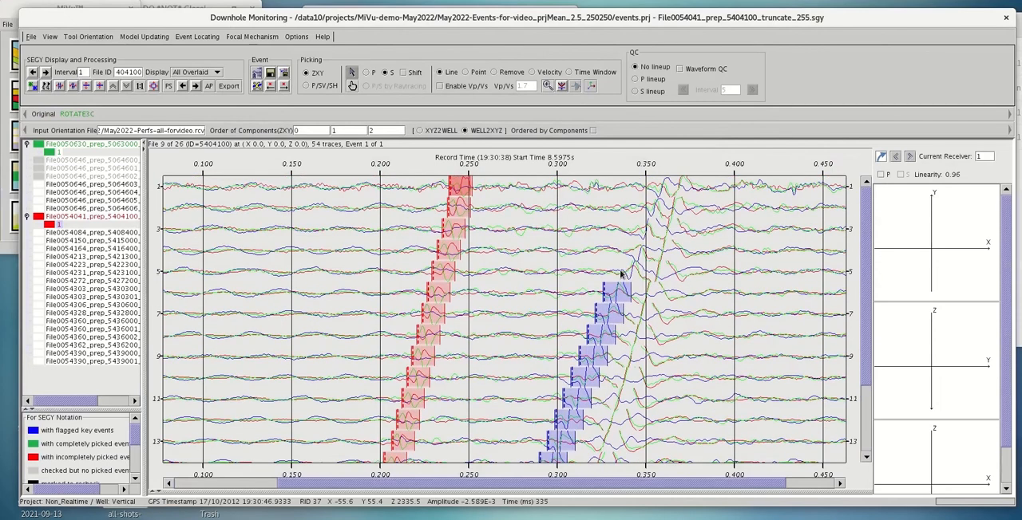
pyautogui.click(620, 272)
pyautogui.click(649, 194)
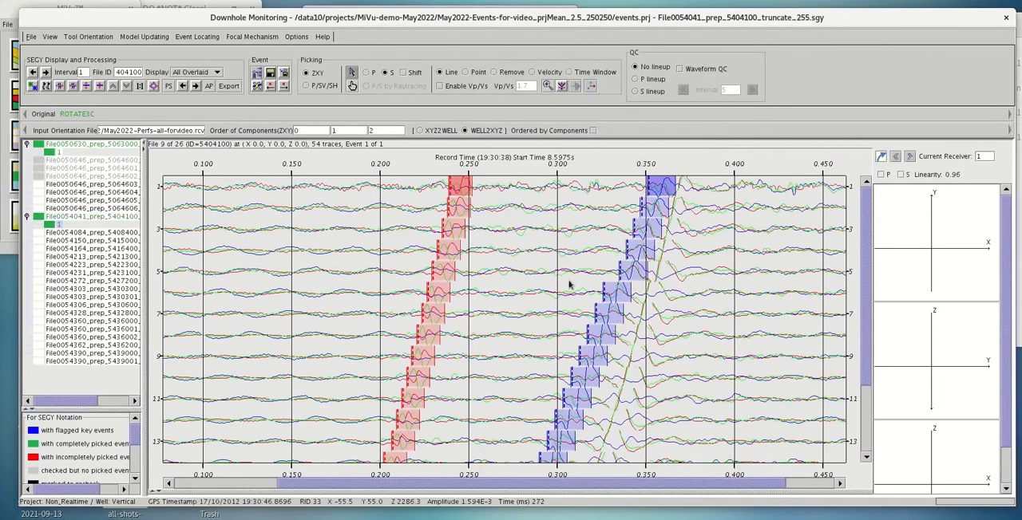
# Open File0054213_prep_5421300 and pick its P-wave arrivals from receiver 1 at about 235 ms to receiver 18 at about 194 ms
pyautogui.click(90, 257)
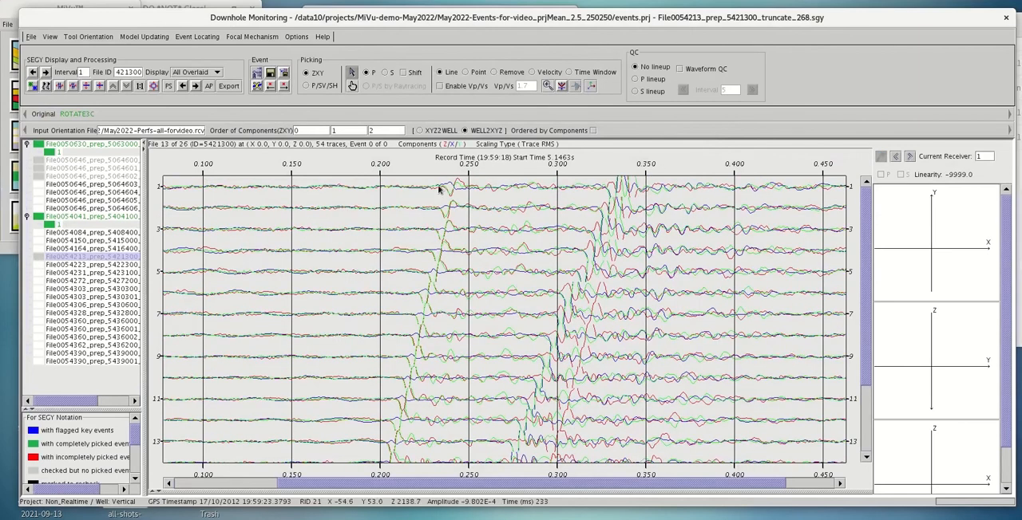
pyautogui.moveTo(443, 187)
pyautogui.mouseDown()
pyautogui.moveTo(417, 349)
pyautogui.moveTo(406, 362)
pyautogui.mouseUp()
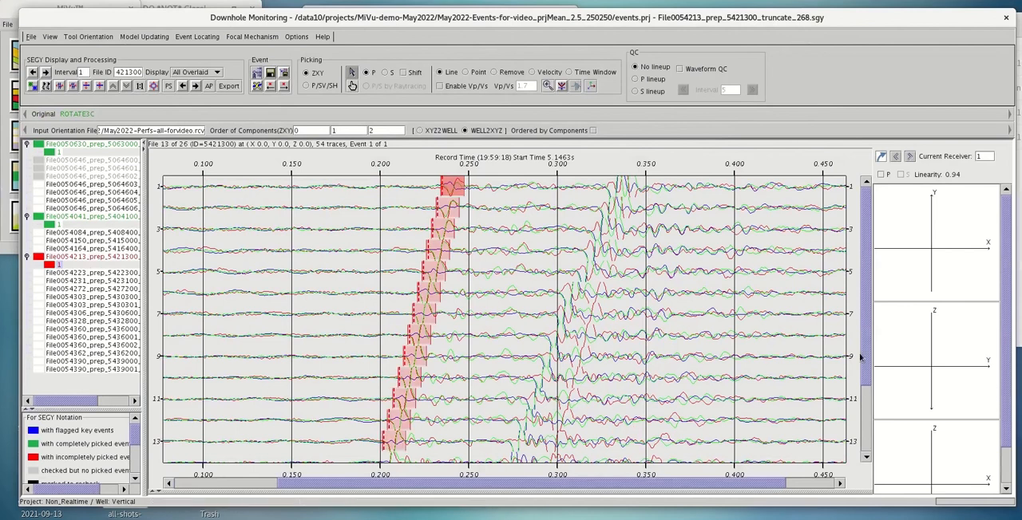
pyautogui.moveTo(865, 356); pyautogui.dragTo(867, 427)
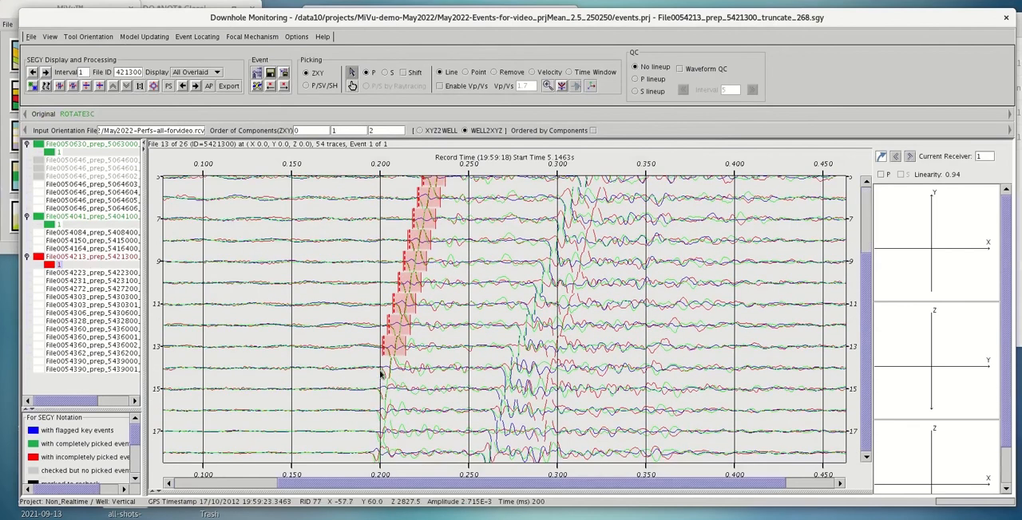
pyautogui.click(379, 367)
pyautogui.click(370, 454)
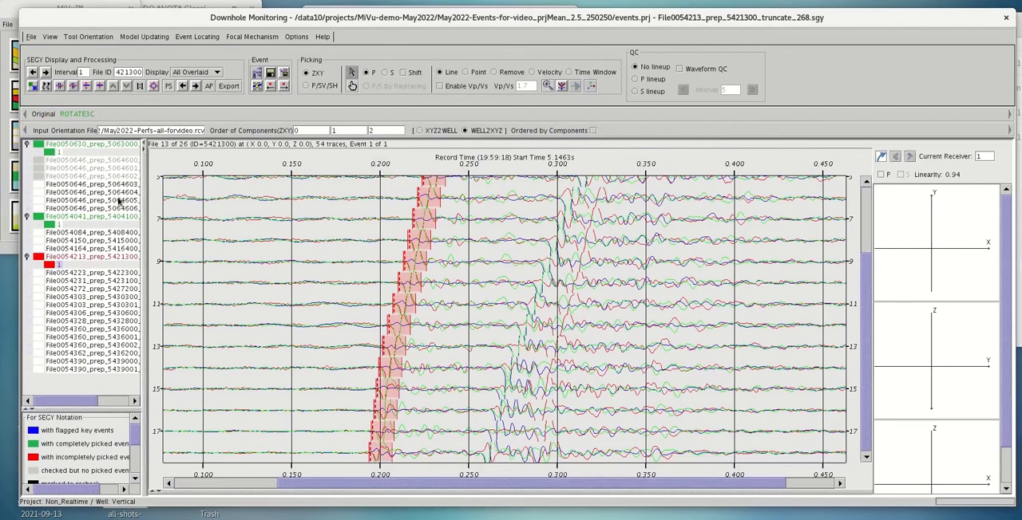
# Pick the S-wave arrivals of File0054213 on all receivers, from receiver 18 at about 256 ms to receiver 1 at about 320 ms
pyautogui.click(385, 73)
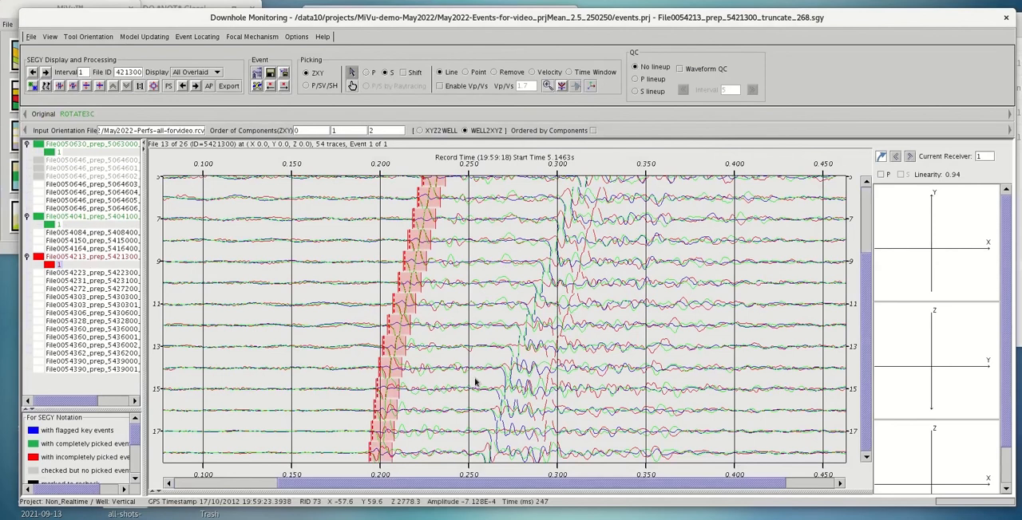
pyautogui.click(483, 454)
pyautogui.click(501, 369)
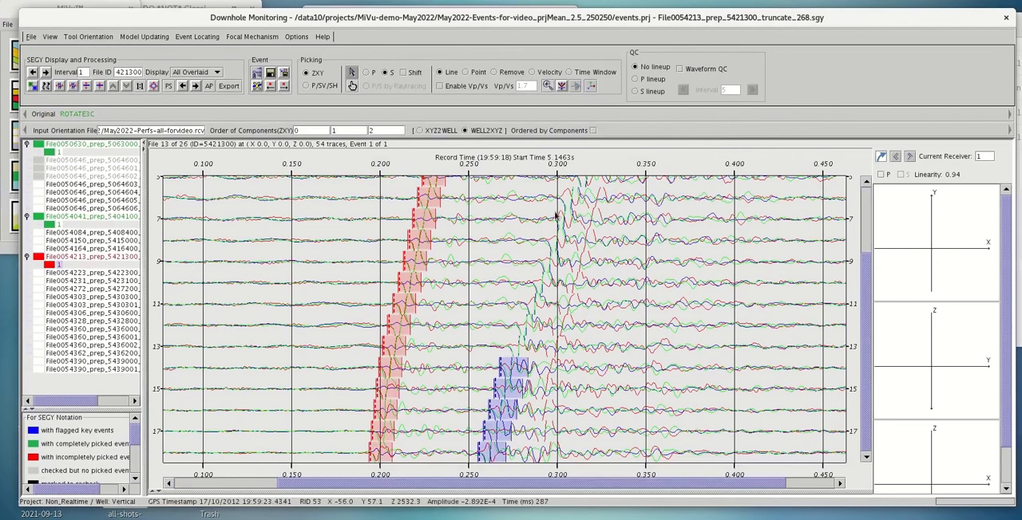
pyautogui.click(561, 199)
pyautogui.scroll(5, 866, 265)
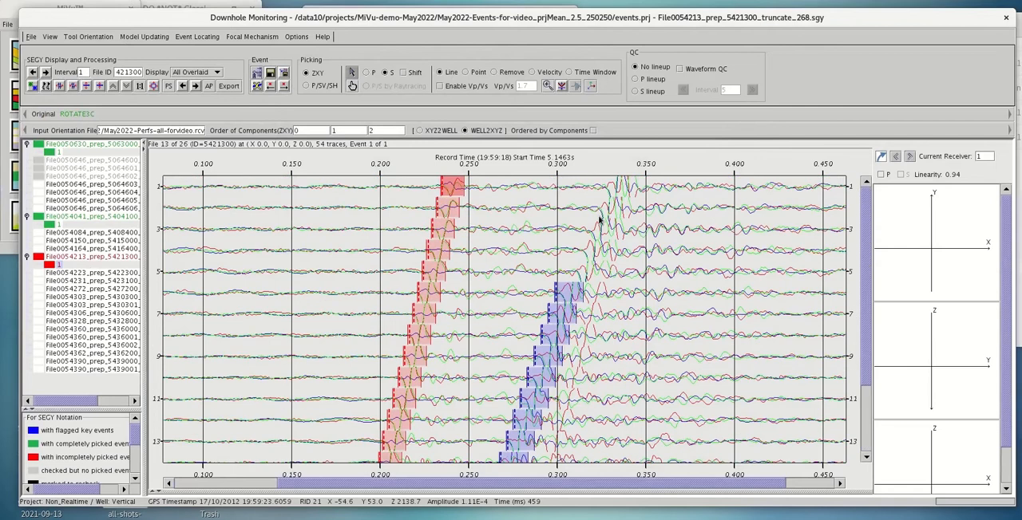
pyautogui.click(601, 188)
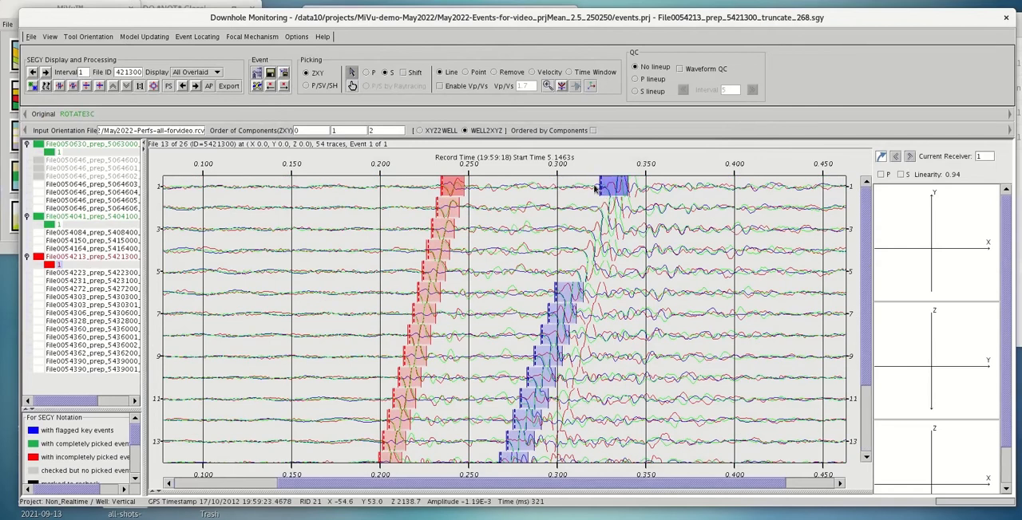
pyautogui.click(594, 188)
pyautogui.click(569, 272)
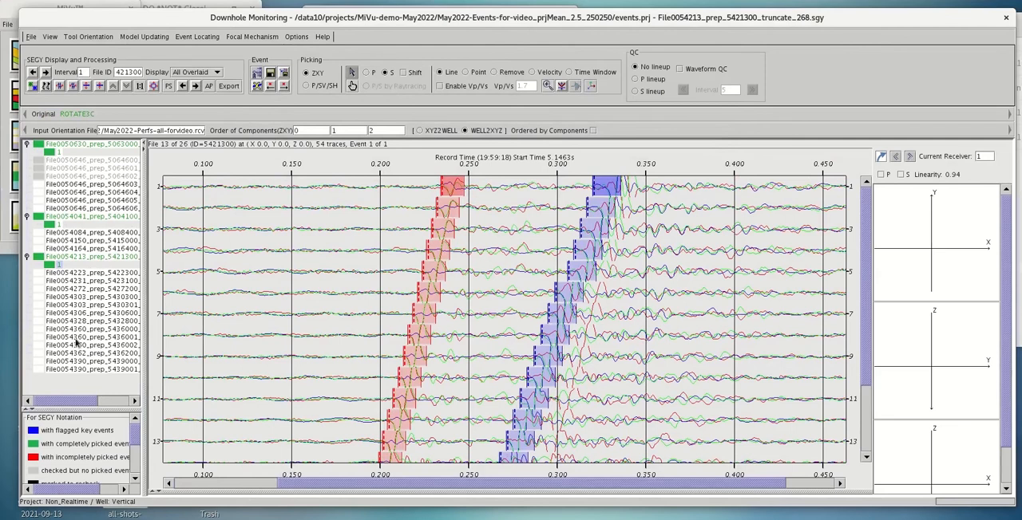
# Open File0054272_prep_5427200 and pick its P-wave arrivals from receiver 1 at about 236 ms to receiver 18 at about 194 ms
pyautogui.click(94, 289)
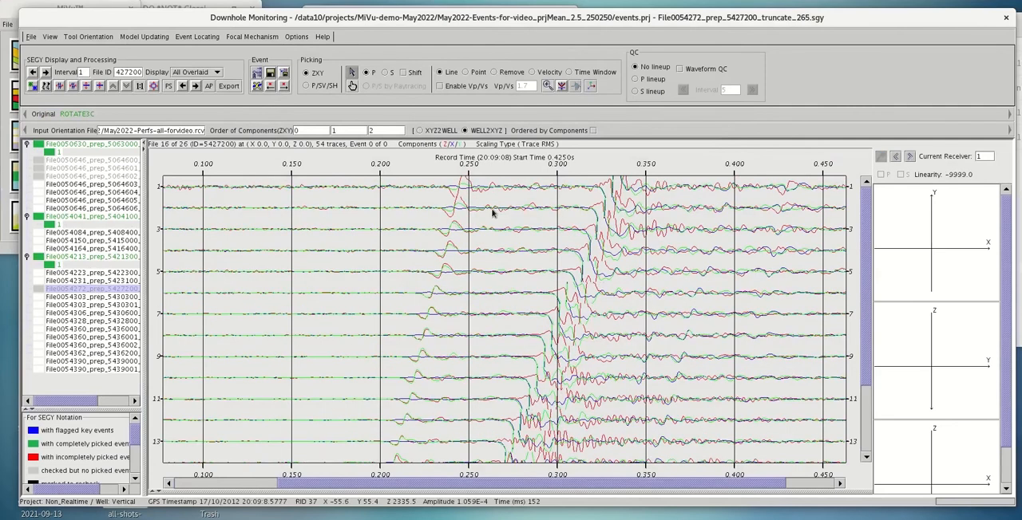
pyautogui.click(447, 190)
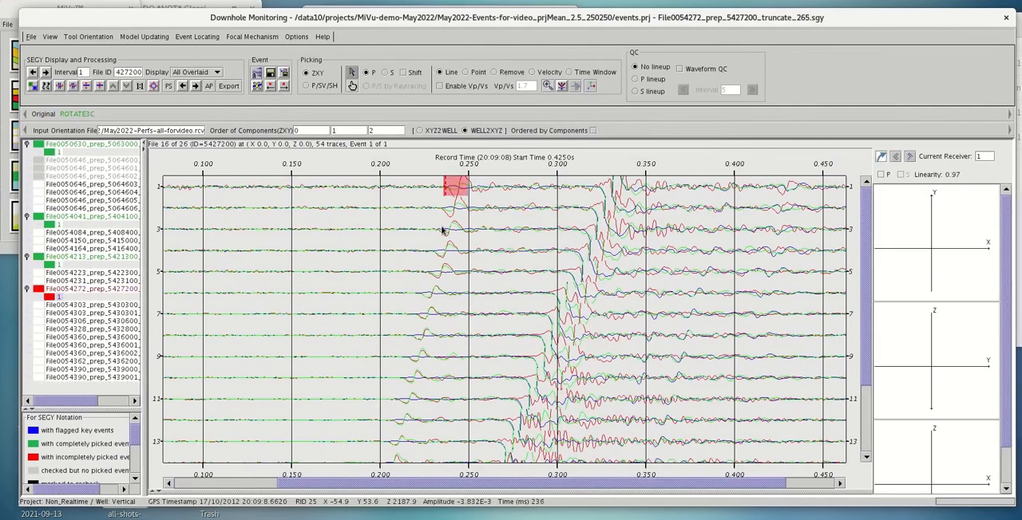
pyautogui.click(407, 360)
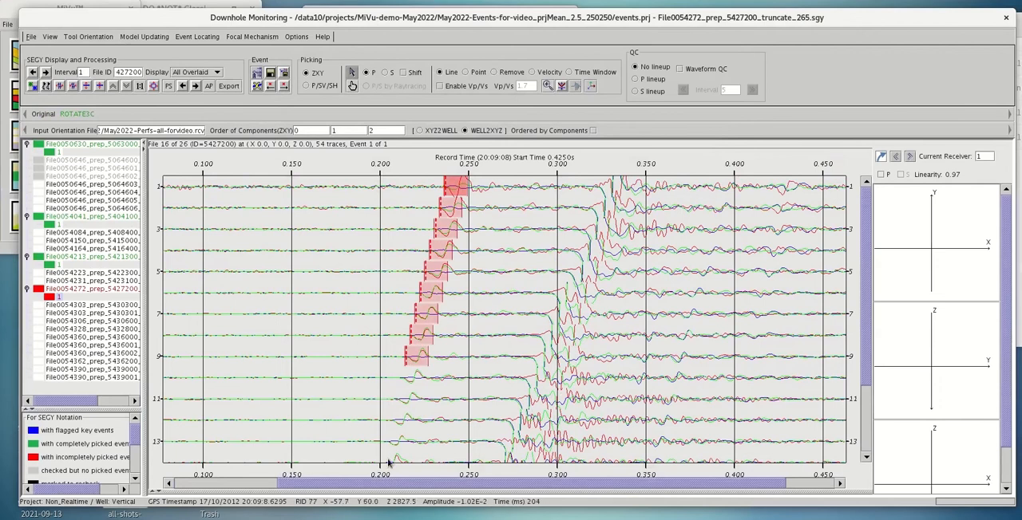
pyautogui.click(390, 458)
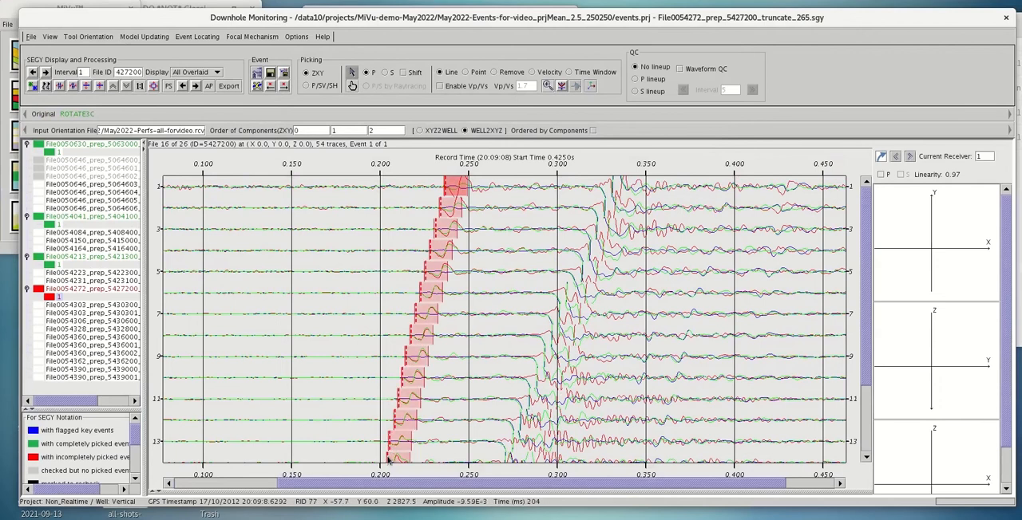
pyautogui.scroll(-3, 424, 413)
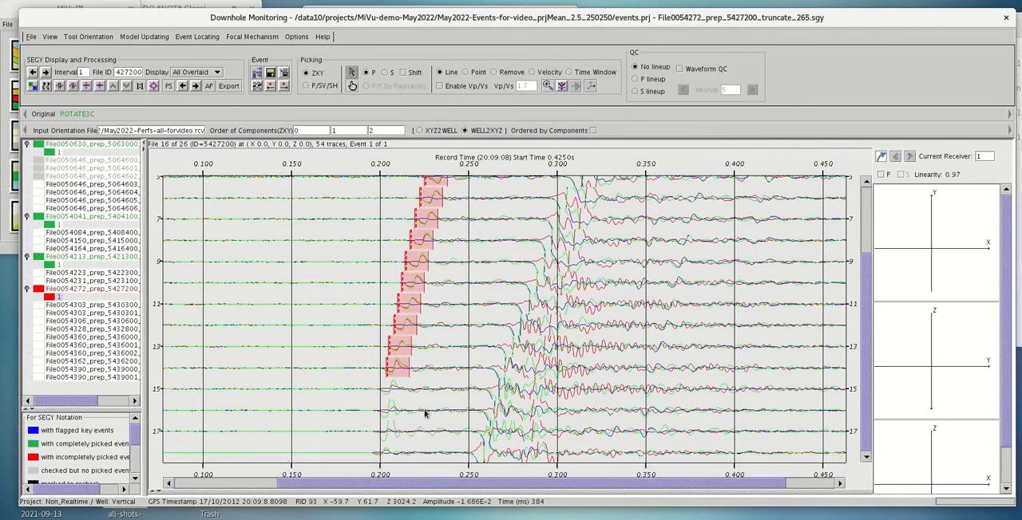
pyautogui.click(379, 399)
pyautogui.click(372, 452)
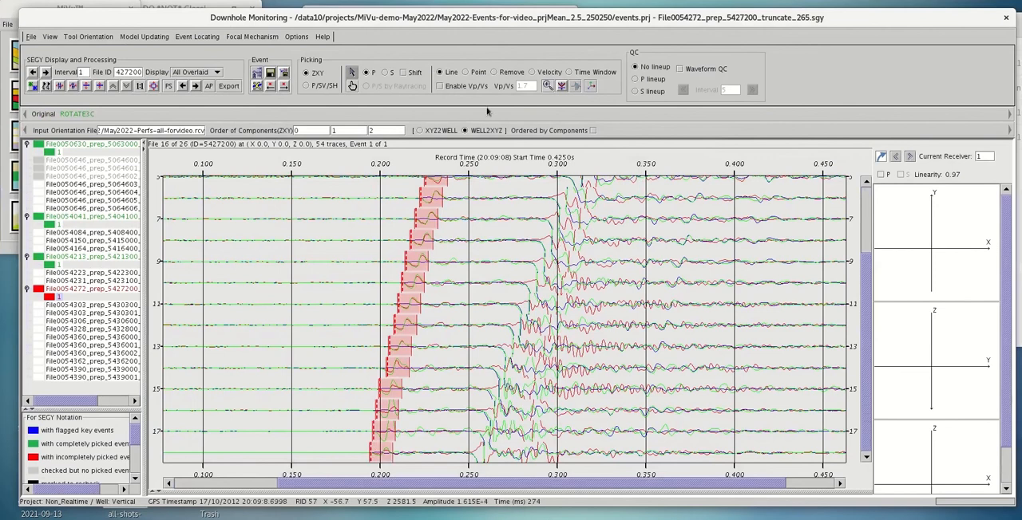
# Pick the S-wave arrivals of File0054272 along a line from receiver 18 at about 250 ms to receiver 1 at about 321 ms
pyautogui.click(384, 72)
pyautogui.click(475, 452)
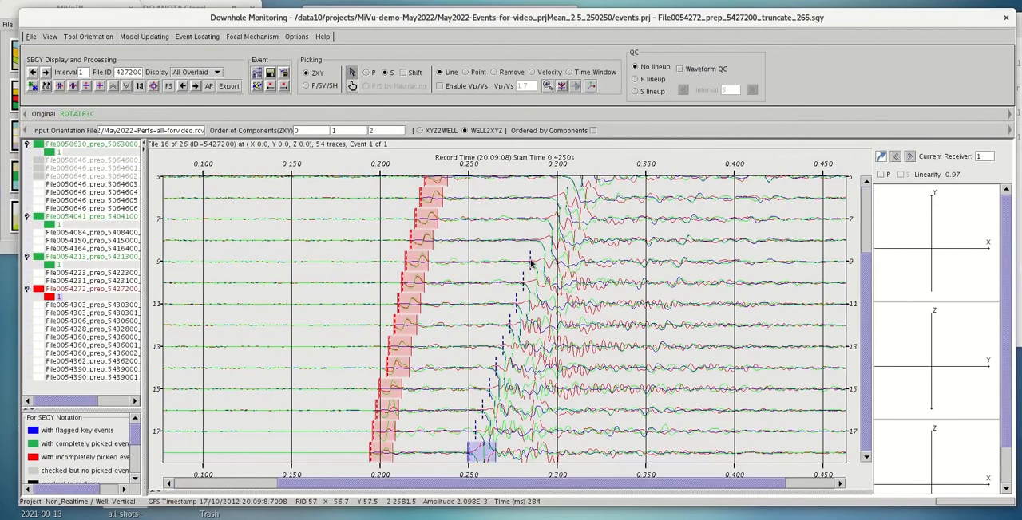
pyautogui.click(533, 254)
pyautogui.click(563, 182)
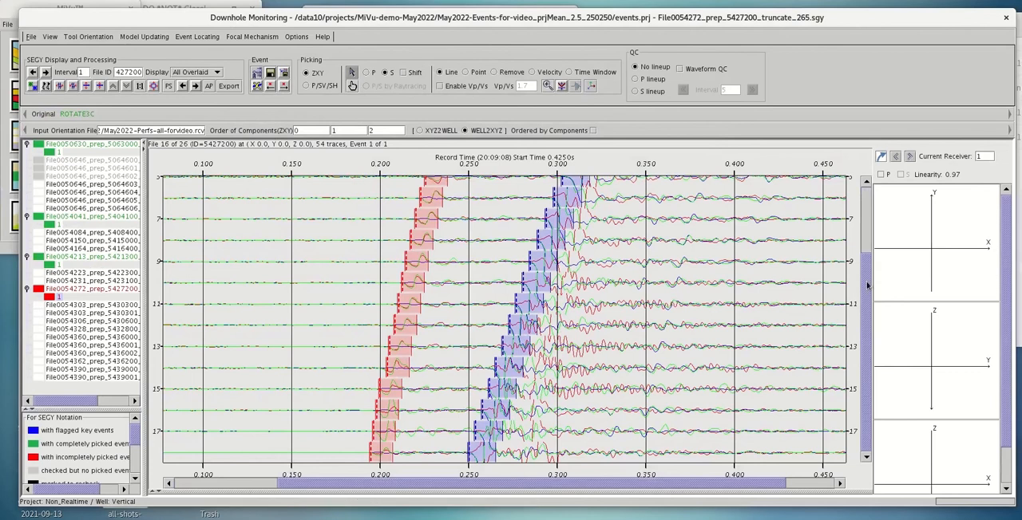
pyautogui.scroll(2, 572, 255)
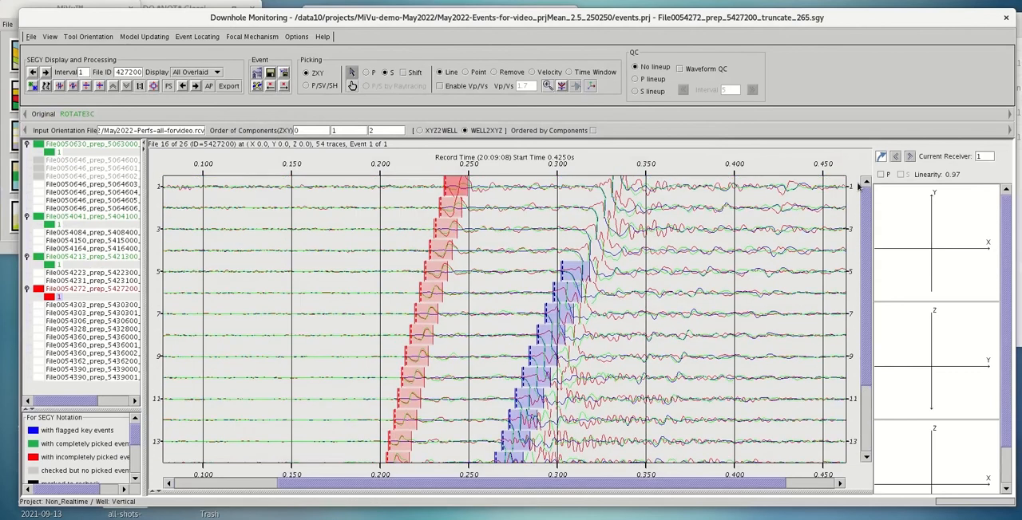
pyautogui.click(599, 187)
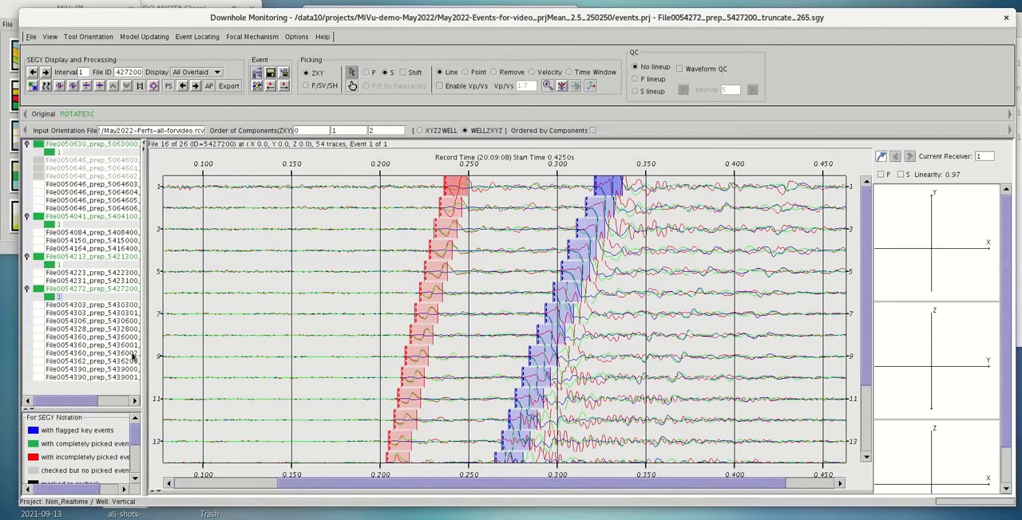
# Open File0054360_prep_5436002 and pick its P-wave arrivals from receiver 1 at about 233 ms to receiver 18 at about 195 ms
pyautogui.click(94, 354)
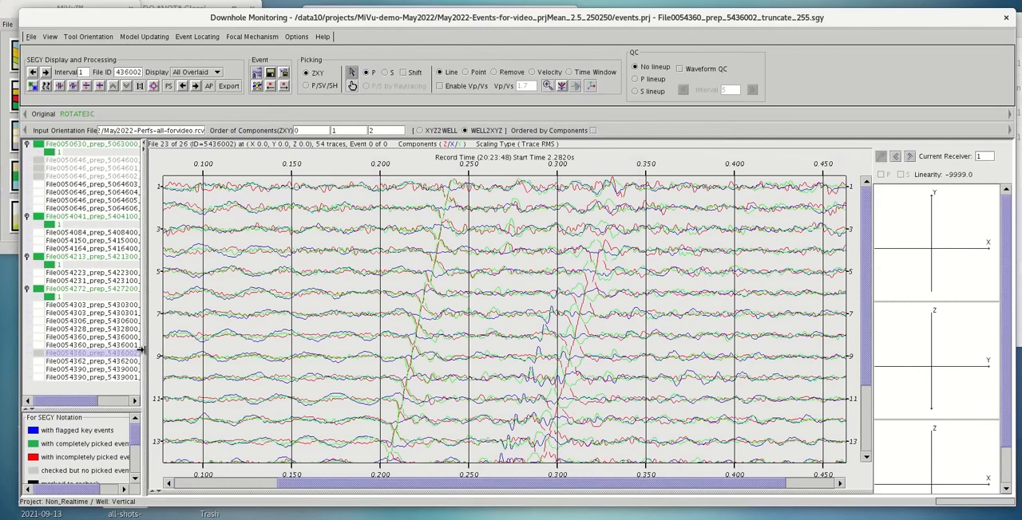
pyautogui.click(440, 186)
pyautogui.click(416, 294)
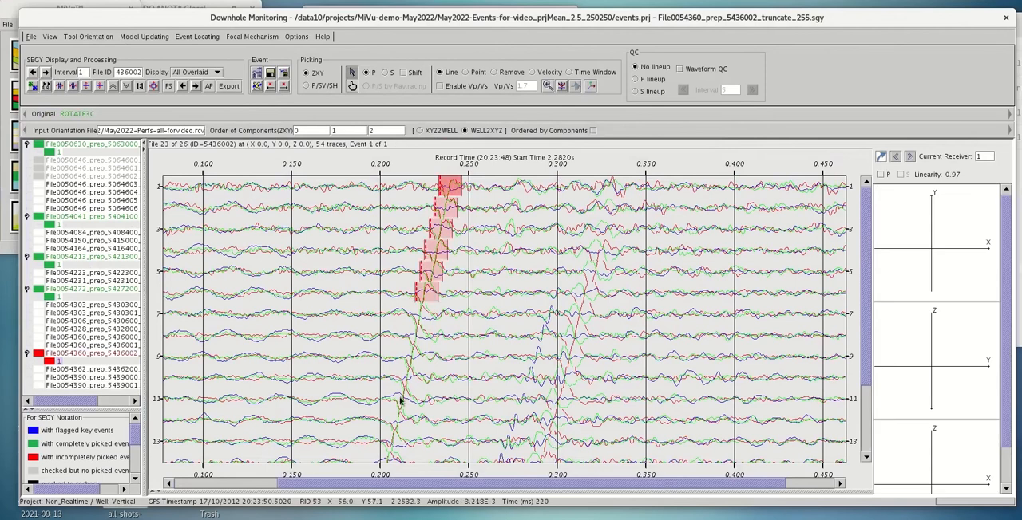
pyautogui.click(386, 444)
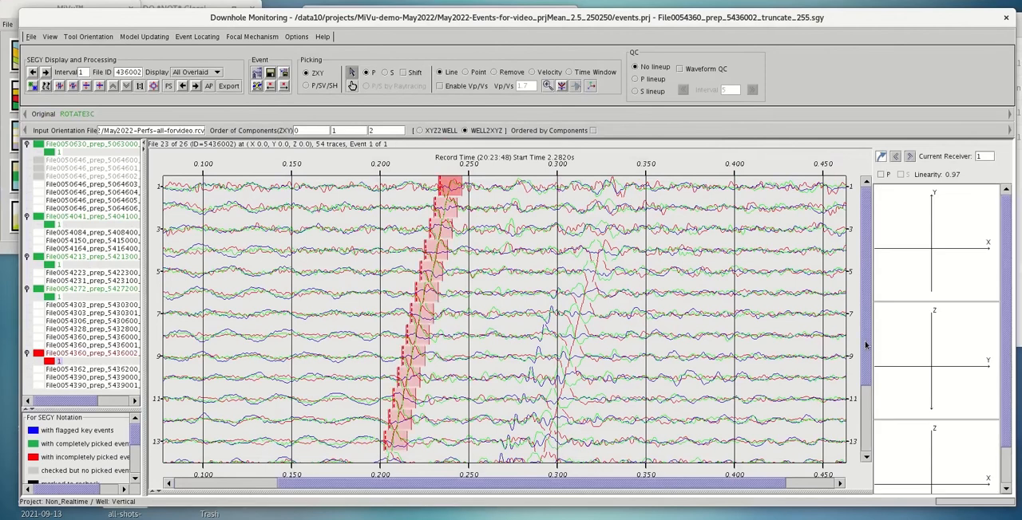
pyautogui.click(865, 459)
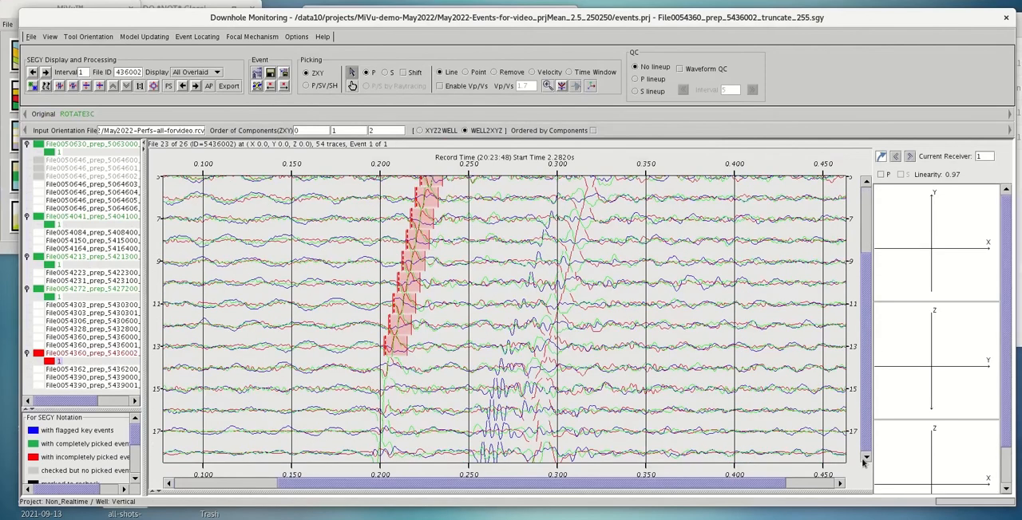
pyautogui.click(372, 458)
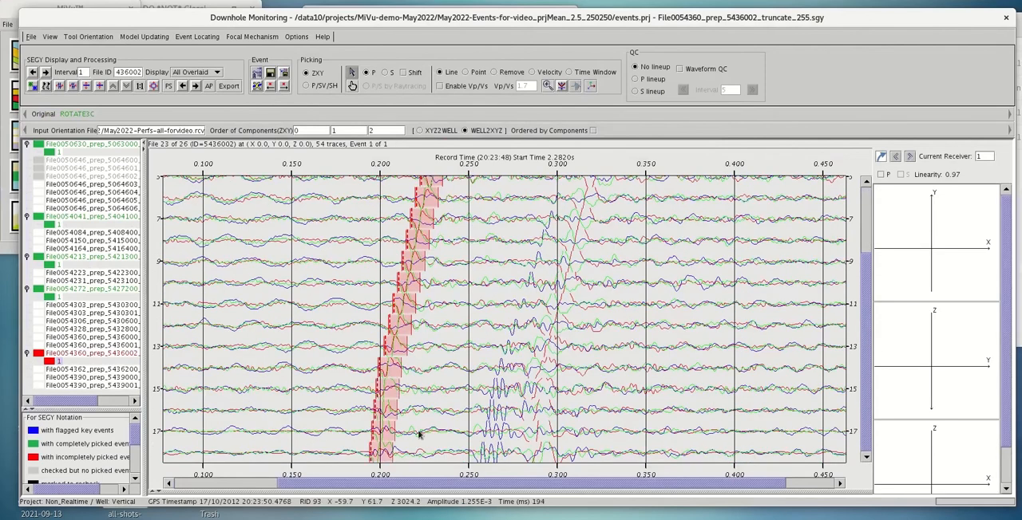
# Pick the S-wave arrivals of File0054360_prep_5436002 from receiver 18 at about 252 ms to receiver 1 at about 318 ms
pyautogui.click(386, 73)
pyautogui.click(477, 452)
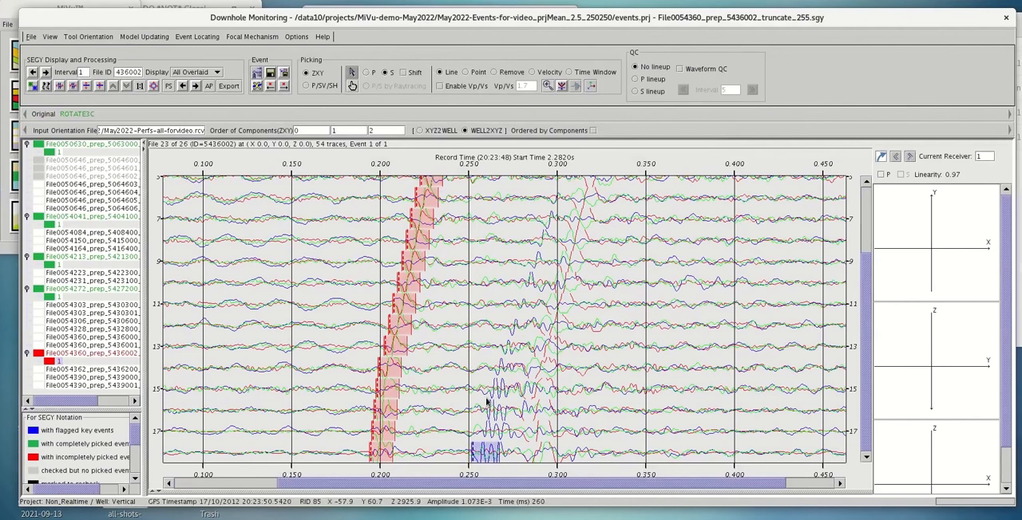
pyautogui.click(493, 371)
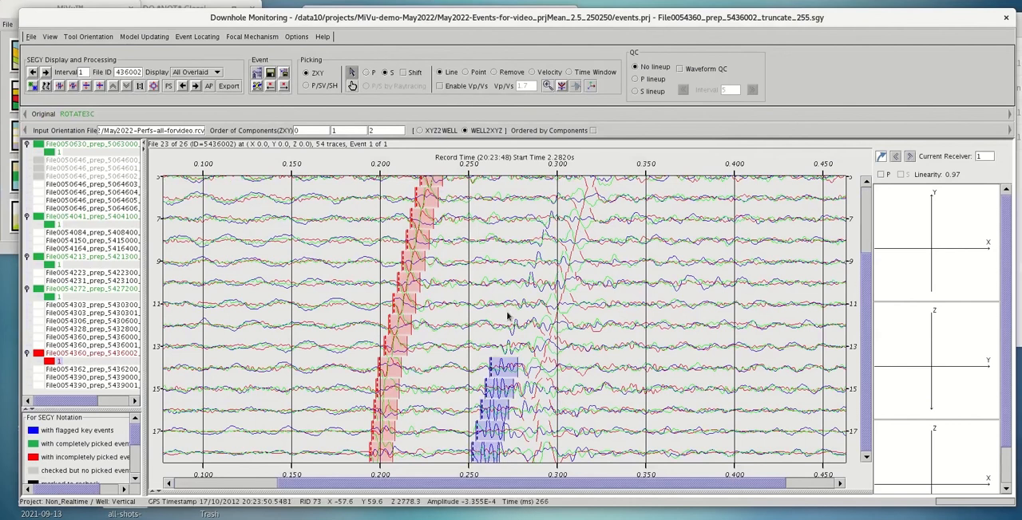
pyautogui.click(549, 198)
pyautogui.scroll(3, 866, 290)
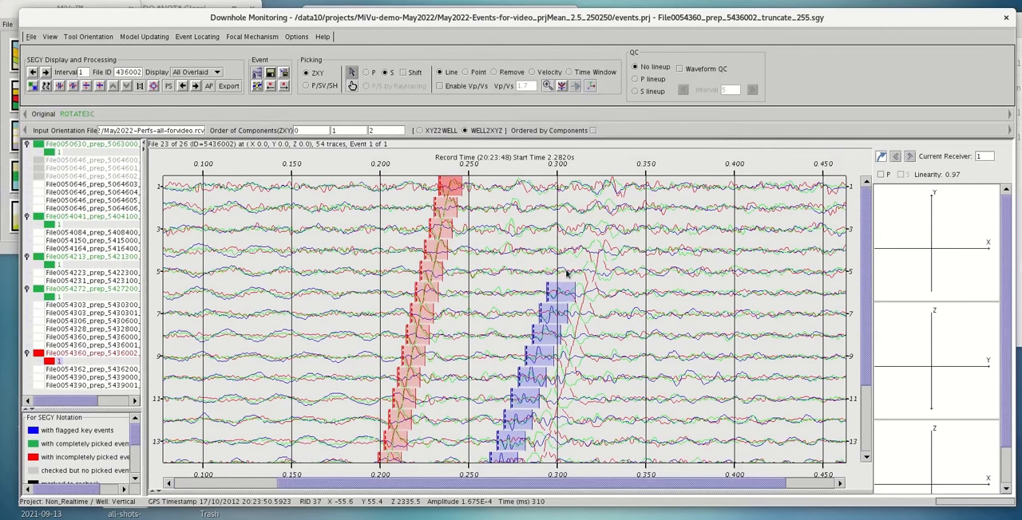
pyautogui.click(589, 187)
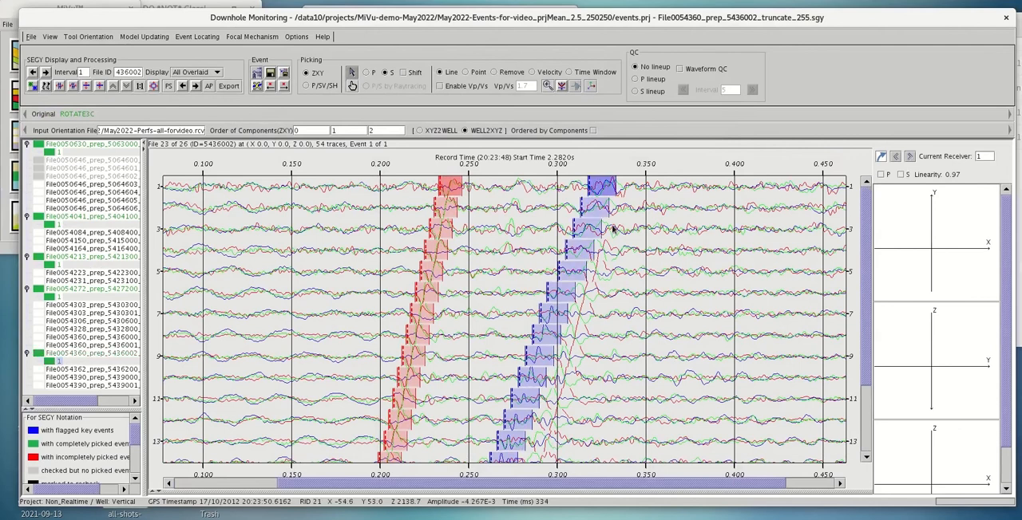
pyautogui.scroll(-3, 867, 365)
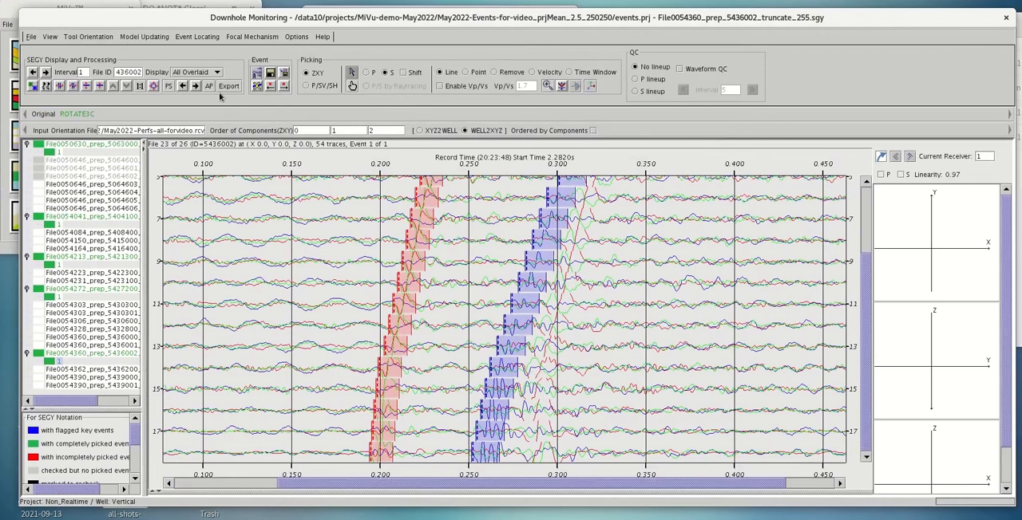
# Open Grid Search event location, apply it to all events and start it to bring up the traveltime table setup
pyautogui.click(193, 40)
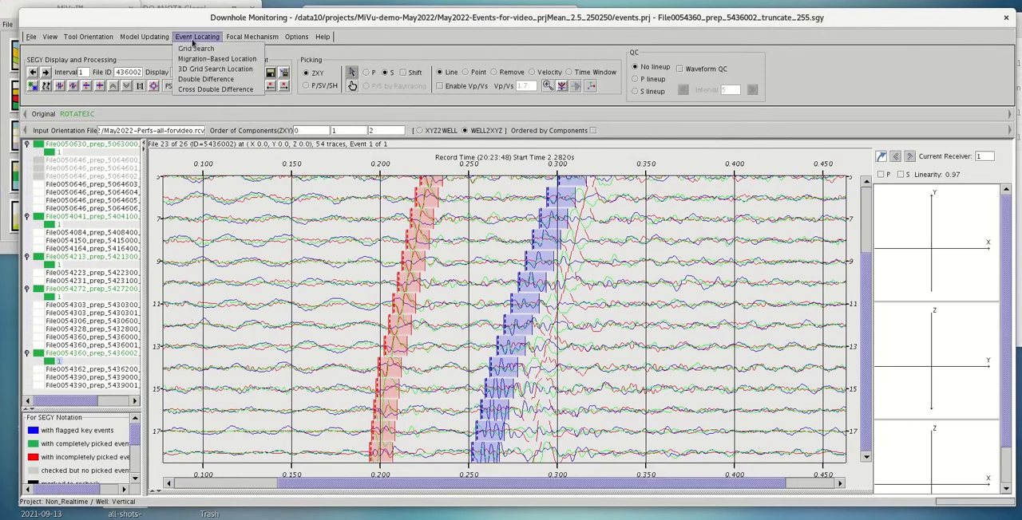
pyautogui.click(196, 48)
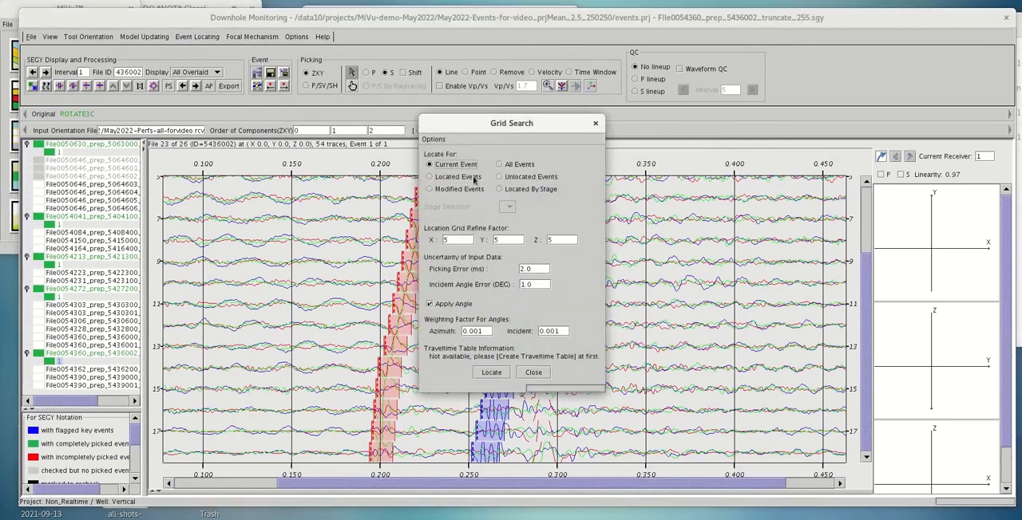
pyautogui.click(500, 165)
pyautogui.click(491, 373)
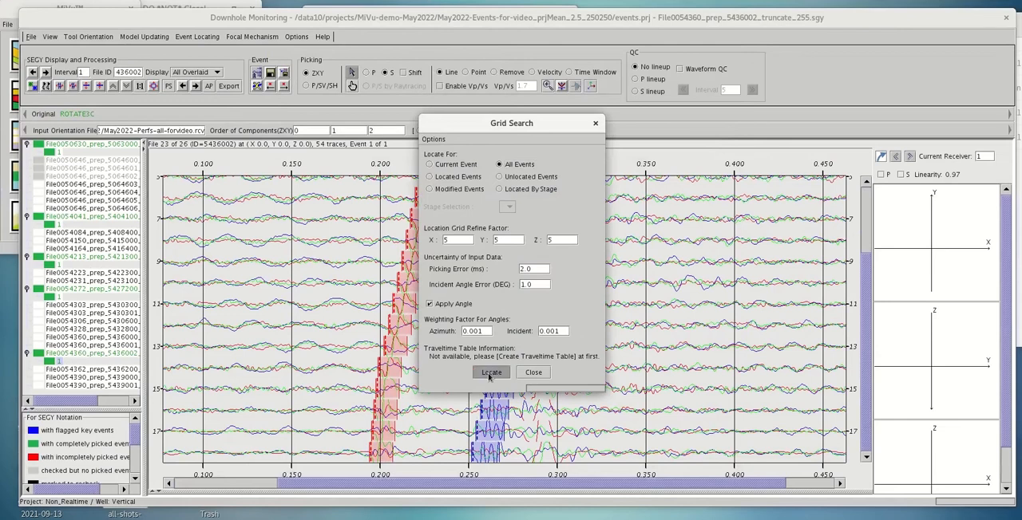
# Load 1-build-project-inversion.3lay as the input velocity model for the traveltime table
pyautogui.click(606, 192)
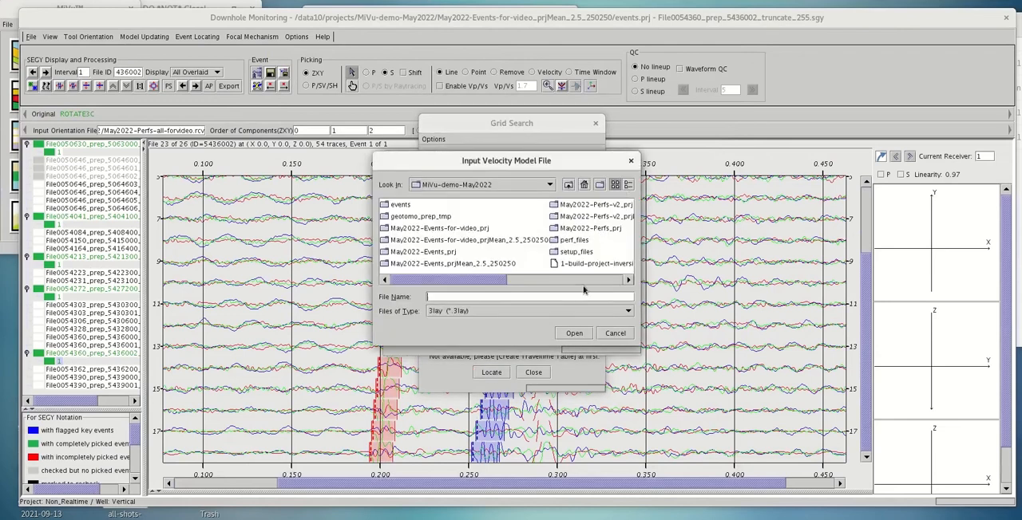
pyautogui.click(594, 264)
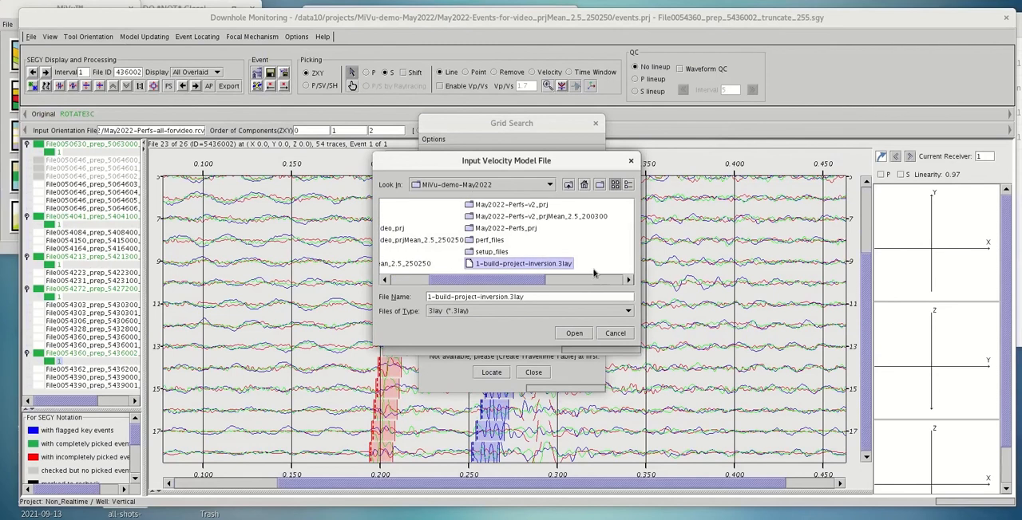
pyautogui.click(575, 333)
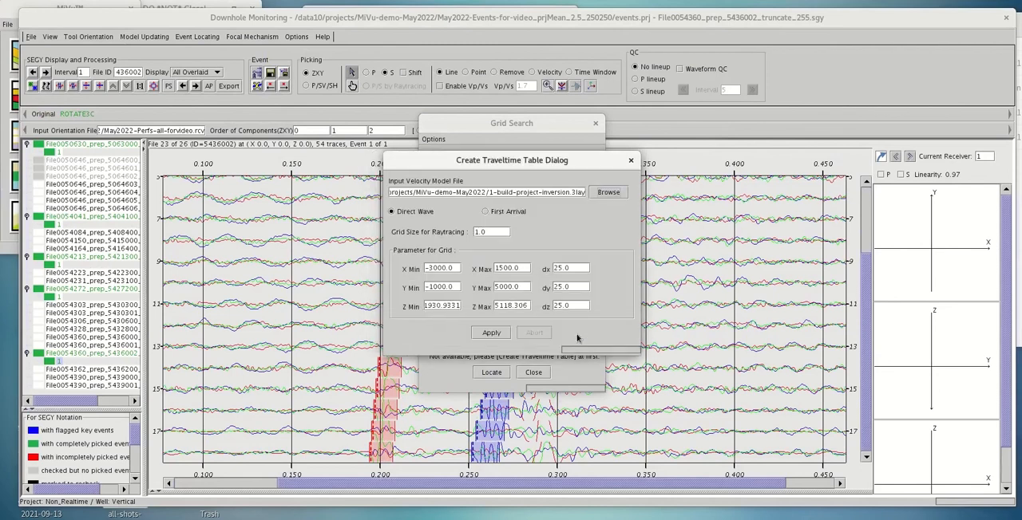
# Create the traveltime table with raytracing grid size 25, X from -1500 to 500, Y from -500 to 2000 and Z from 2000 to 5000
pyautogui.moveTo(504, 231); pyautogui.dragTo(441, 233)
pyautogui.write('5')
pyautogui.press('BackSpace')
pyautogui.moveTo(443, 308); pyautogui.dragTo(405, 312)
pyautogui.write('2000')
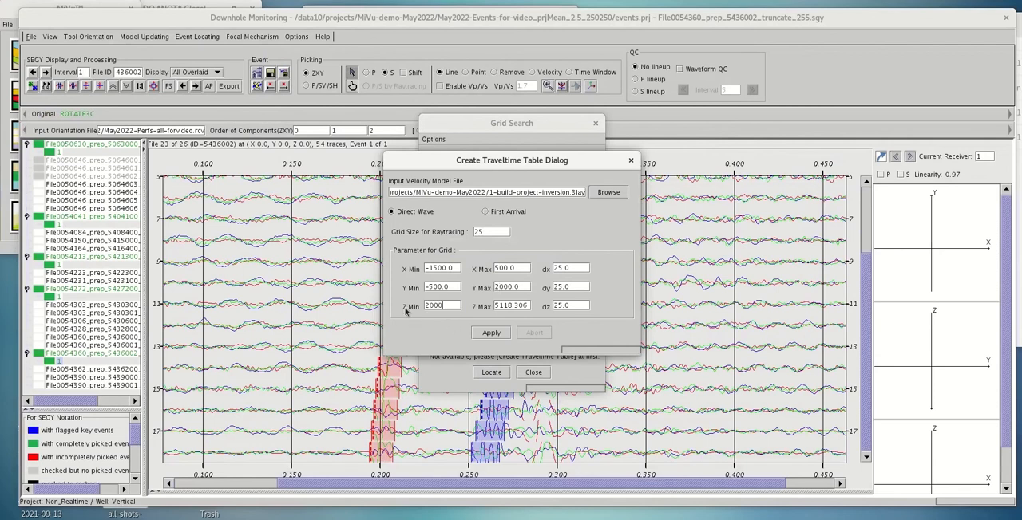
pyautogui.moveTo(512, 305); pyautogui.dragTo(479, 302)
pyautogui.write('5000')
pyautogui.click(491, 334)
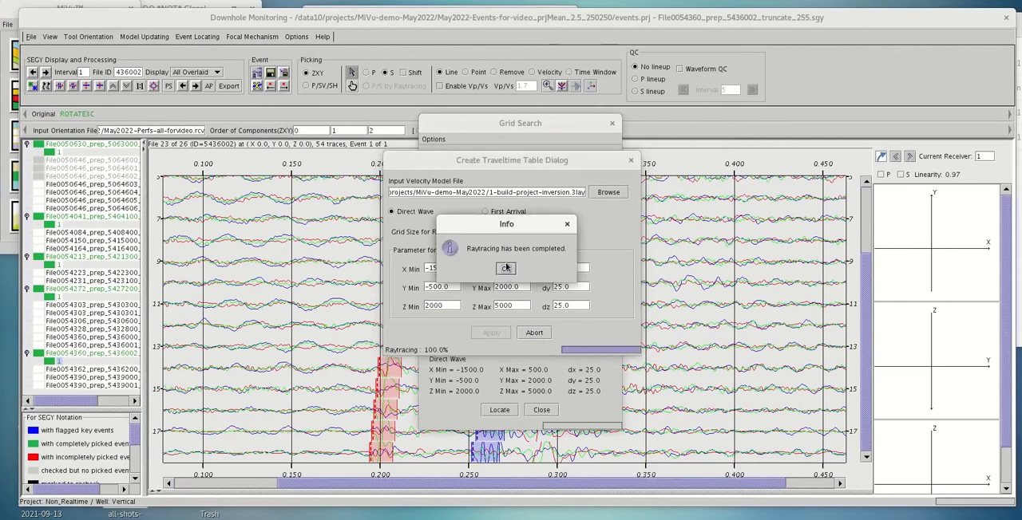
pyautogui.click(505, 267)
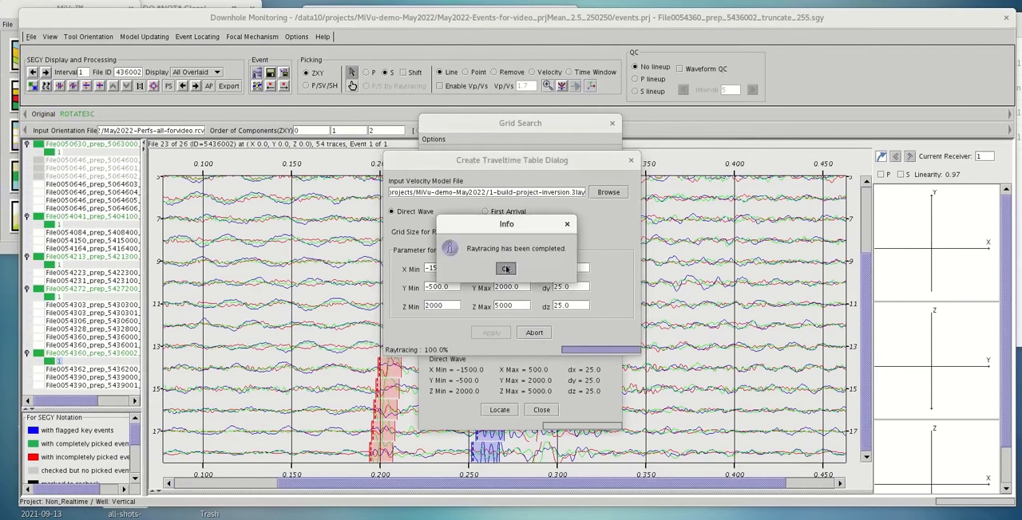
# Run the grid search location for all events with the new traveltime table and close the Grid Search dialog
pyautogui.click(497, 411)
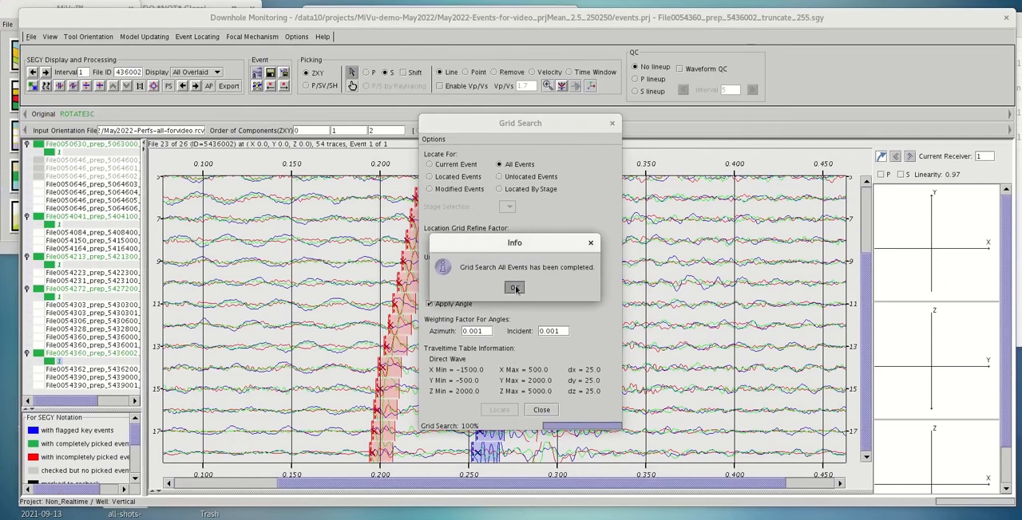
pyautogui.click(514, 288)
pyautogui.click(541, 410)
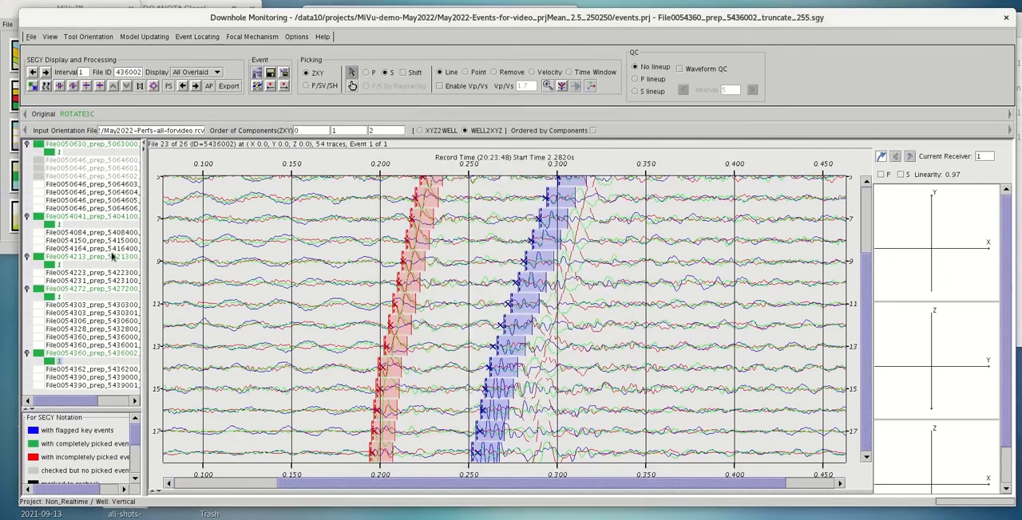
# Review each of the five located events, comparing the calculated P- and S-wave traveltimes with the picks
pyautogui.click(50, 153)
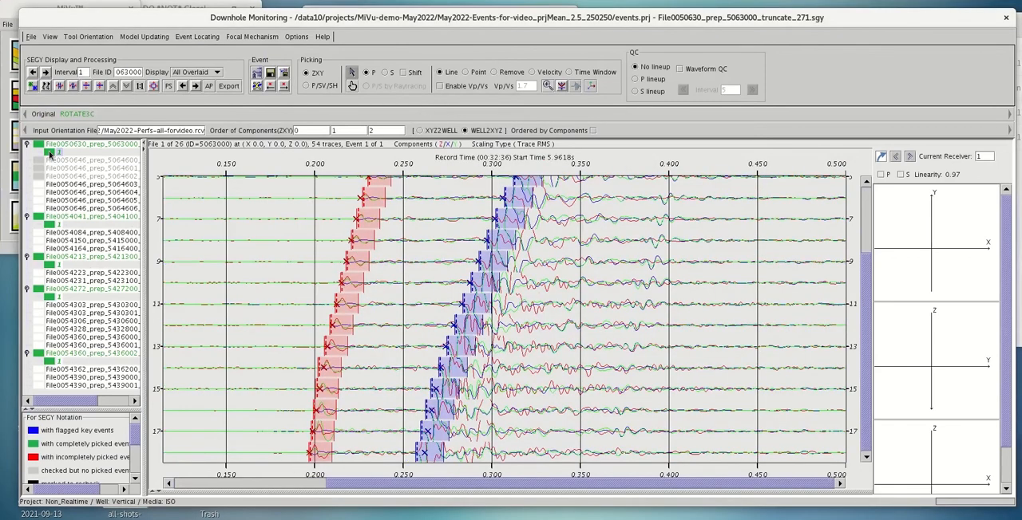
pyautogui.click(51, 227)
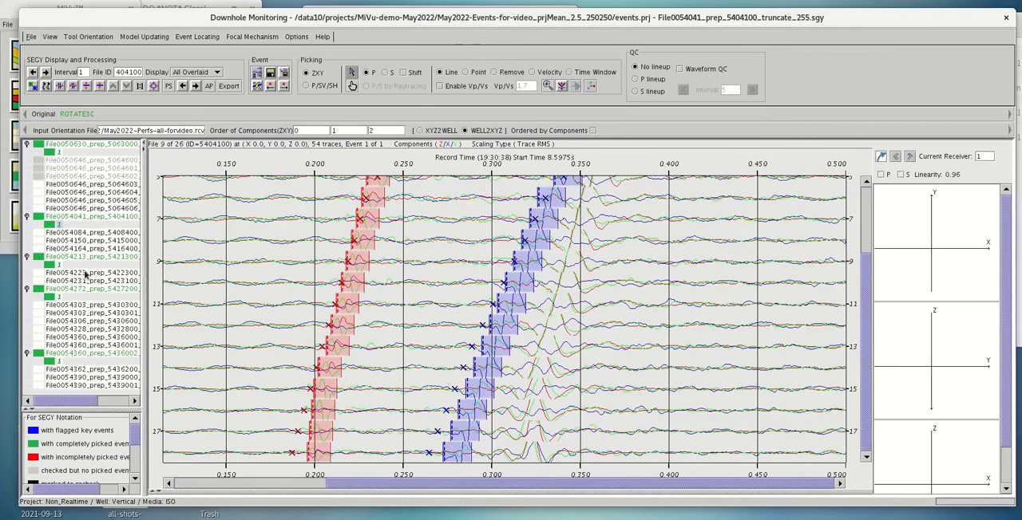
pyautogui.click(50, 267)
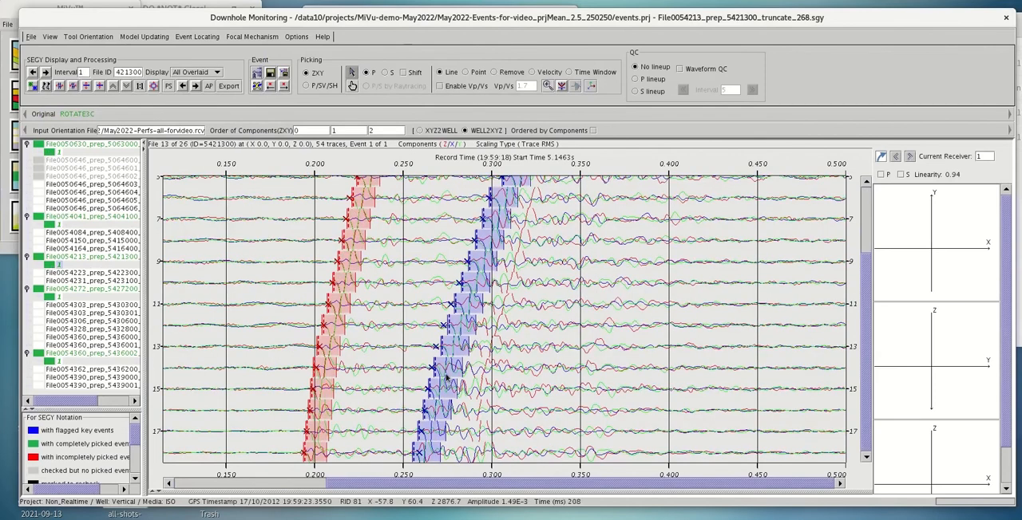
pyautogui.click(49, 227)
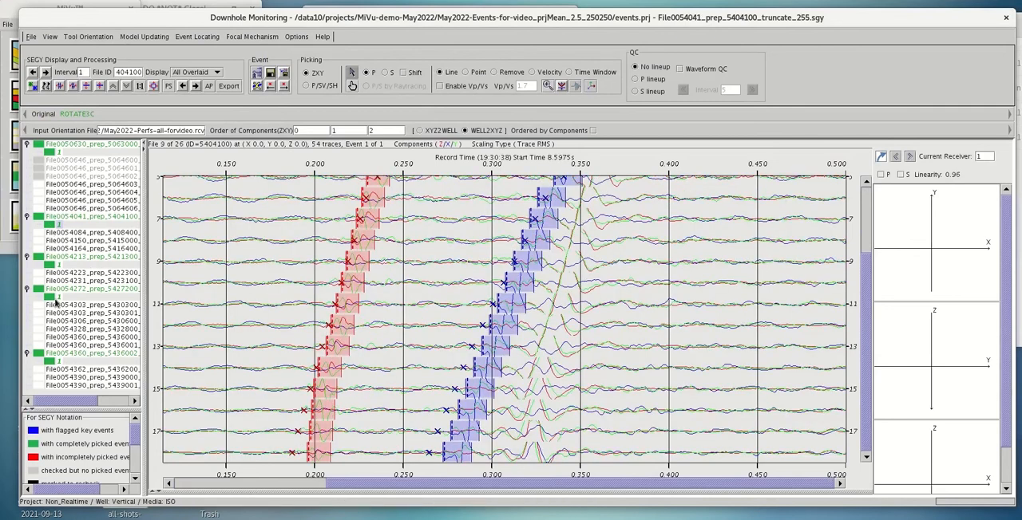
pyautogui.click(52, 298)
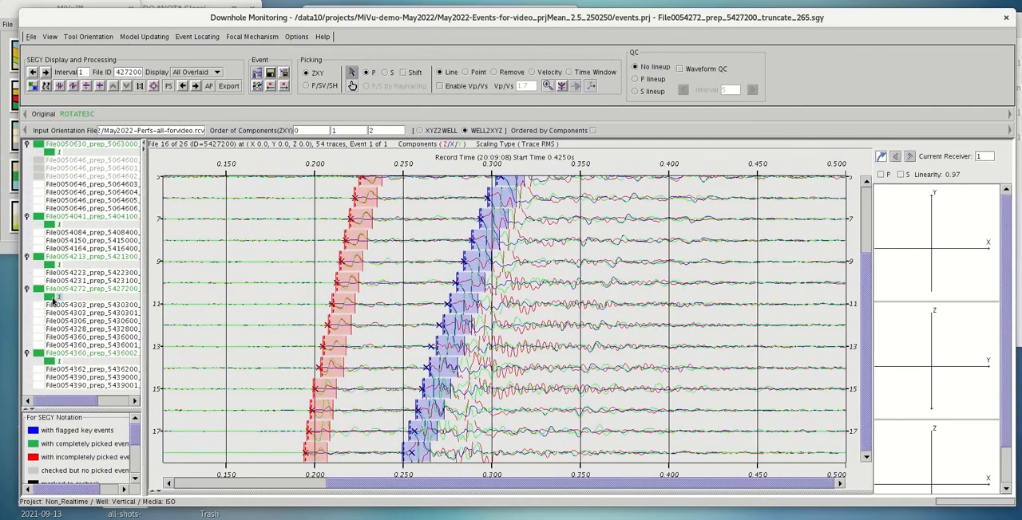
pyautogui.click(55, 361)
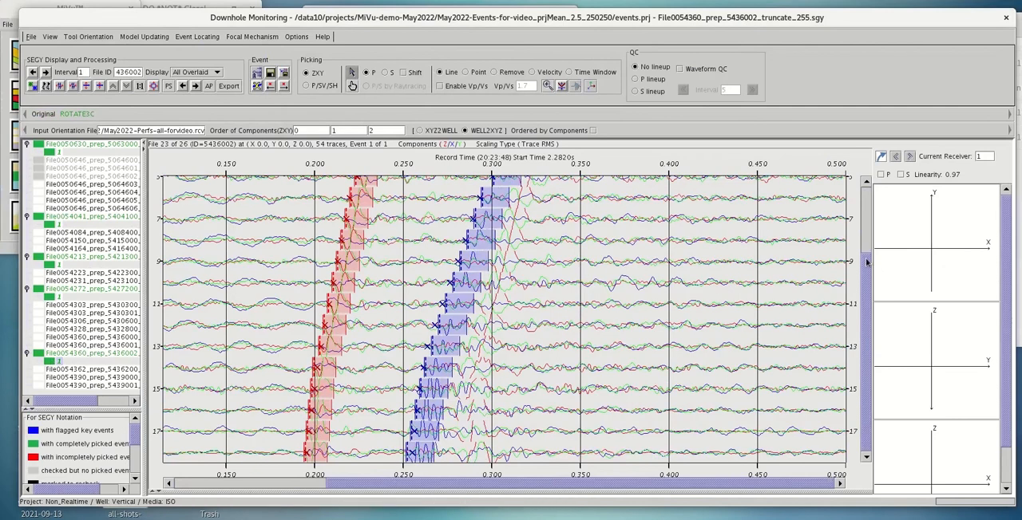
# Display the event location map and load the stage file from the setup_files folder into it
pyautogui.click(50, 36)
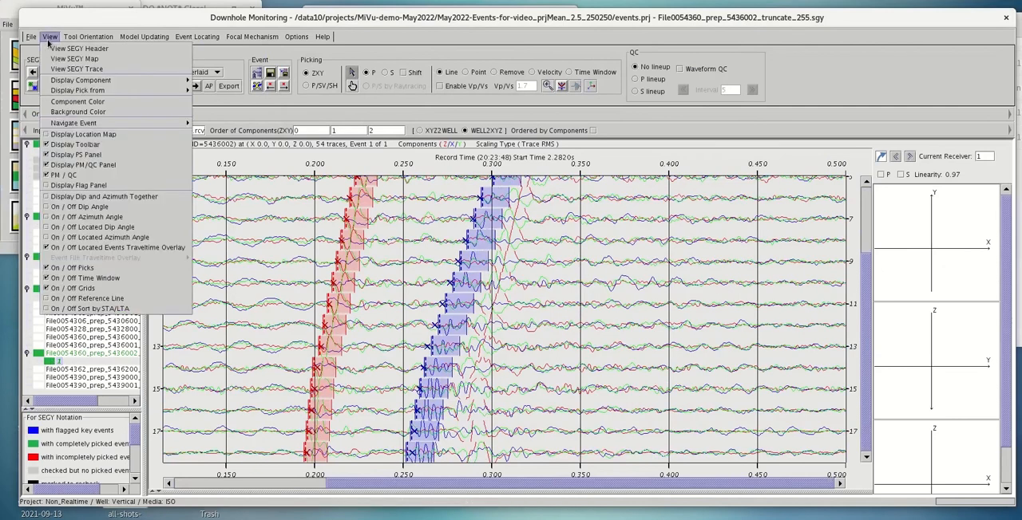
pyautogui.click(80, 135)
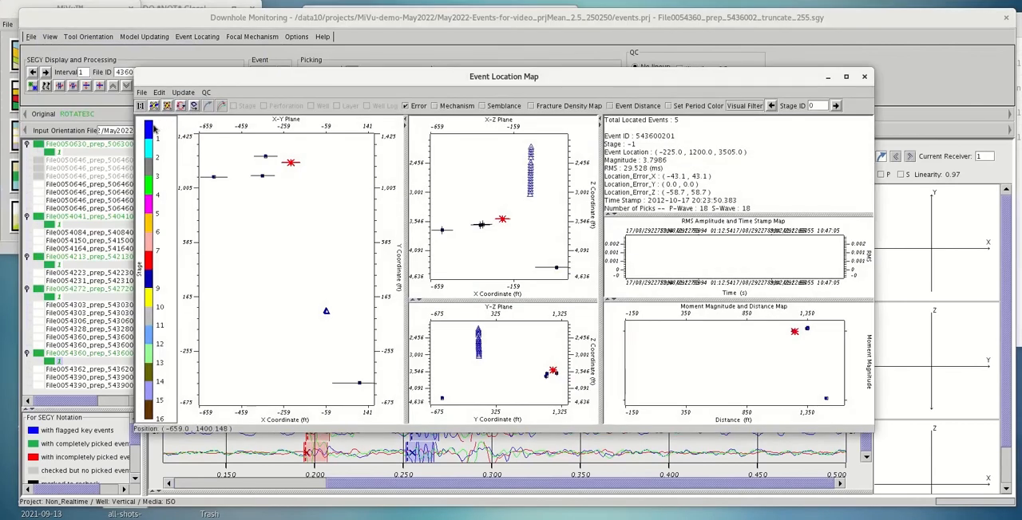
pyautogui.click(141, 93)
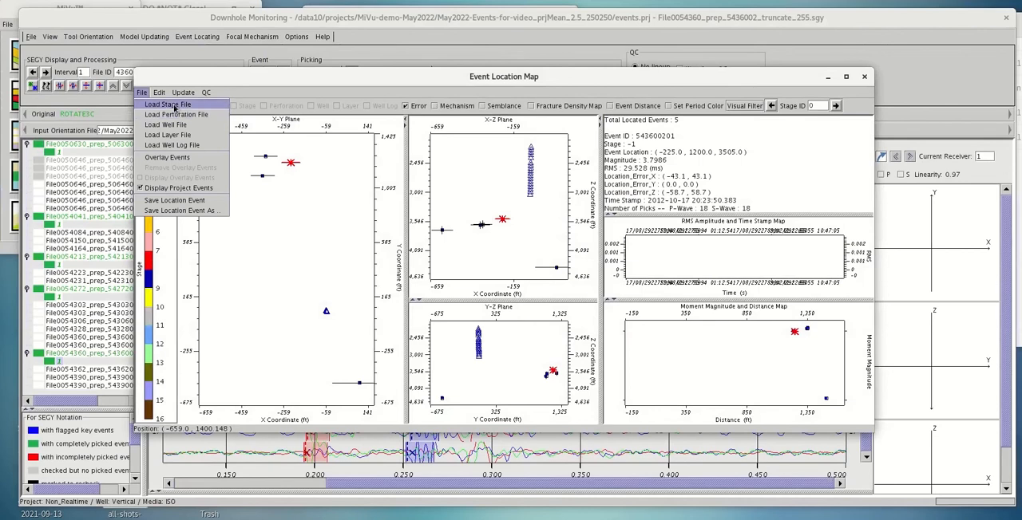
pyautogui.click(174, 107)
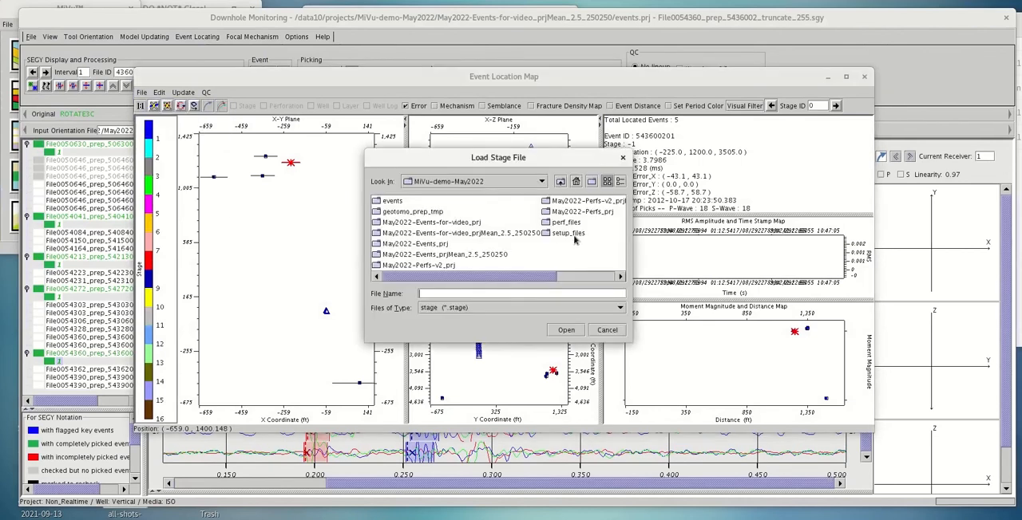
pyautogui.doubleClick(569, 233)
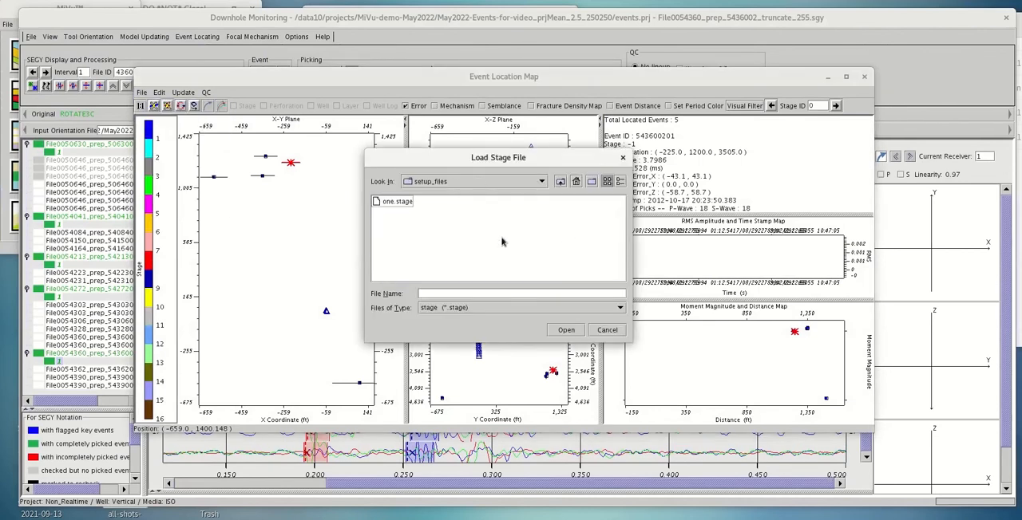
pyautogui.click(389, 204)
pyautogui.click(565, 330)
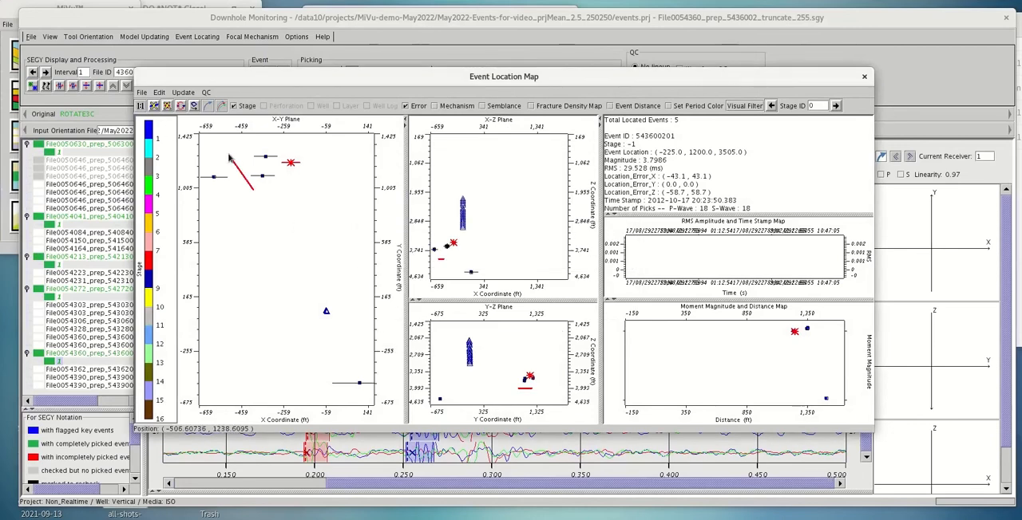
# Load the perforation file 4perfs.perf from the setup_files folder into the event location map
pyautogui.click(141, 94)
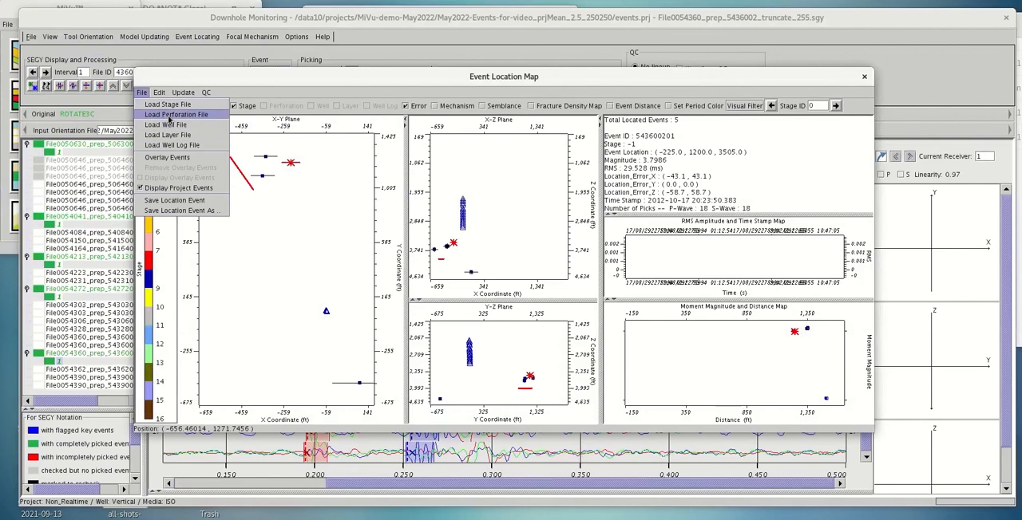
pyautogui.click(170, 115)
pyautogui.click(399, 202)
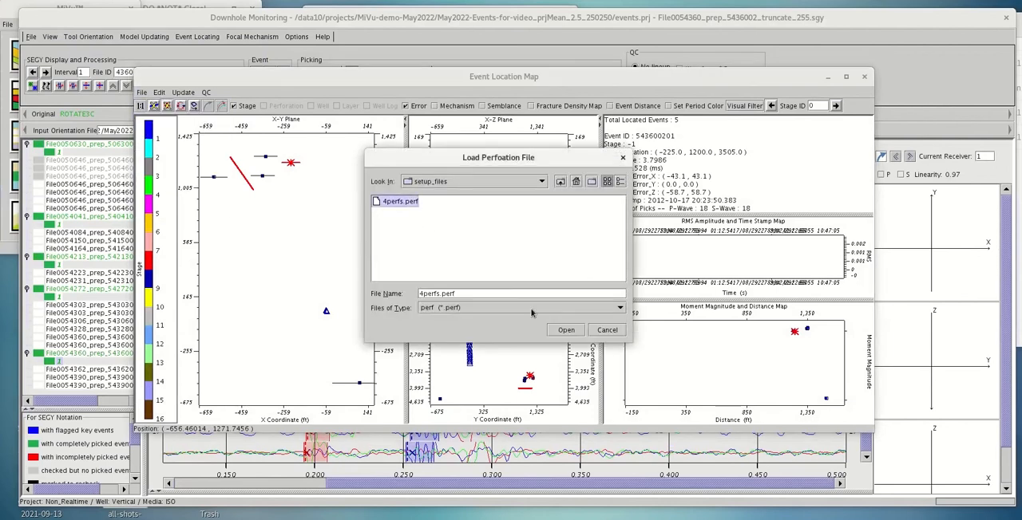
pyautogui.click(565, 330)
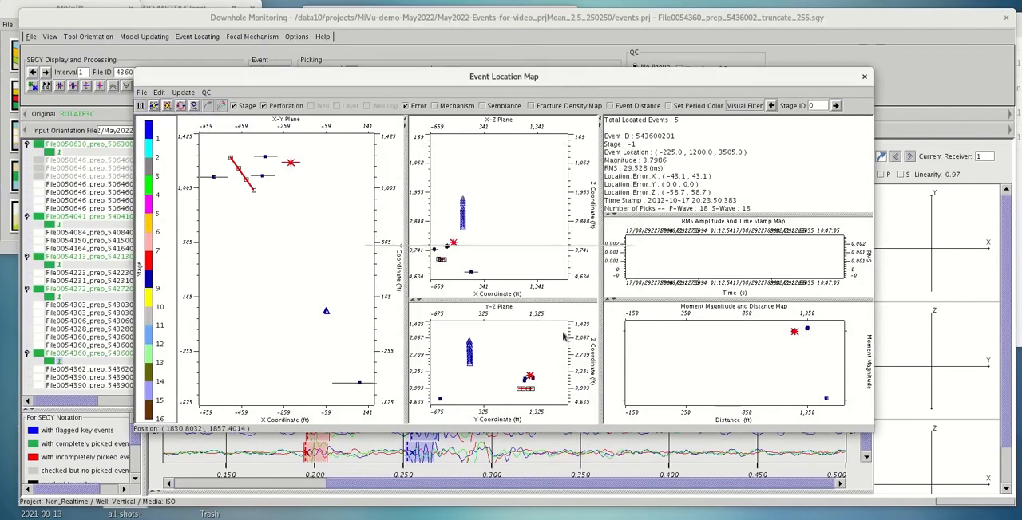
# Load the well file 1-build-project.3wel from the MiVu-demo-May2022 folder into the event location map
pyautogui.click(141, 93)
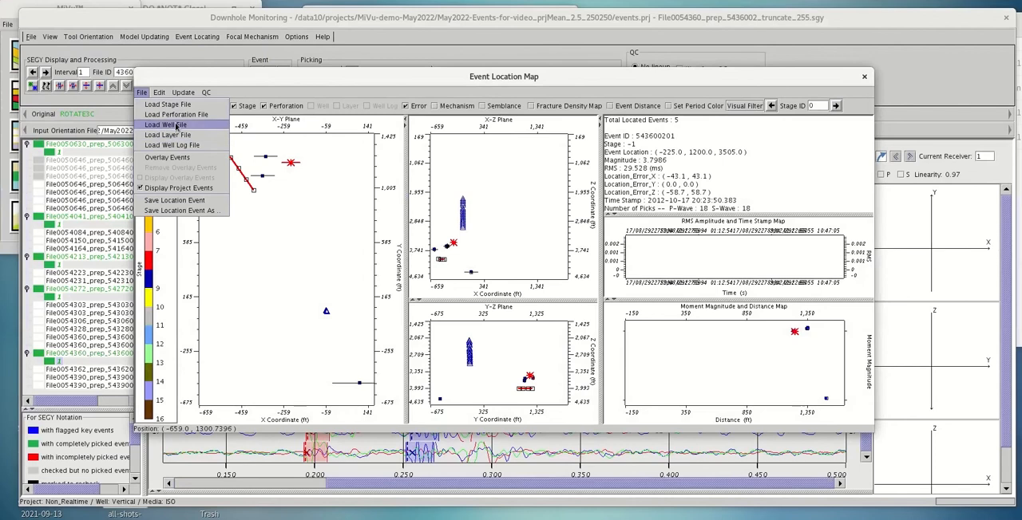
pyautogui.click(176, 126)
pyautogui.click(560, 181)
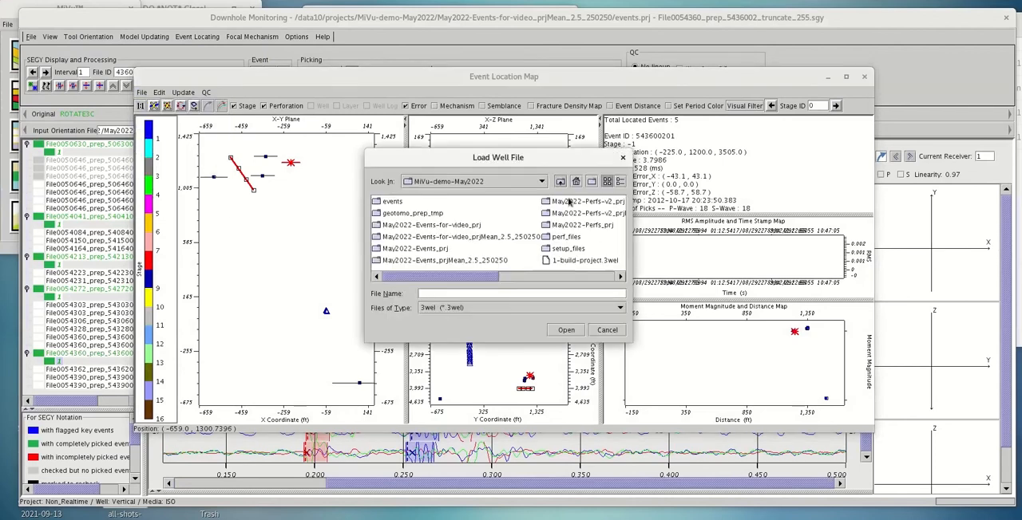
pyautogui.click(587, 261)
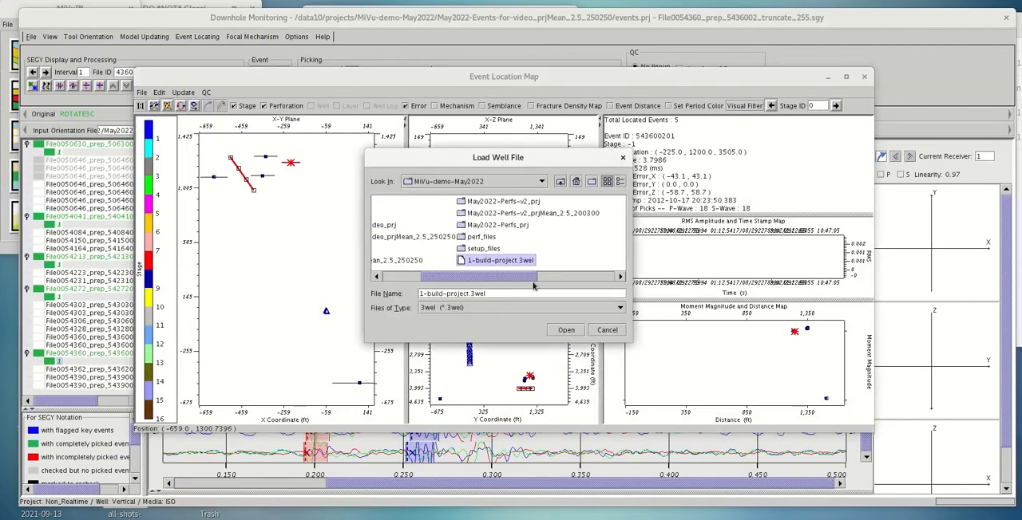
pyautogui.moveTo(522, 279); pyautogui.dragTo(553, 279)
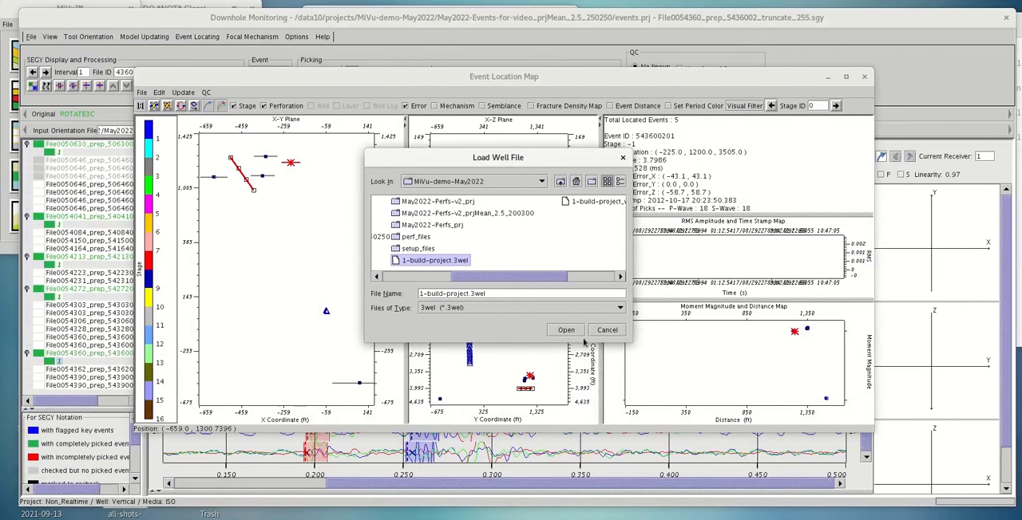
pyautogui.click(565, 331)
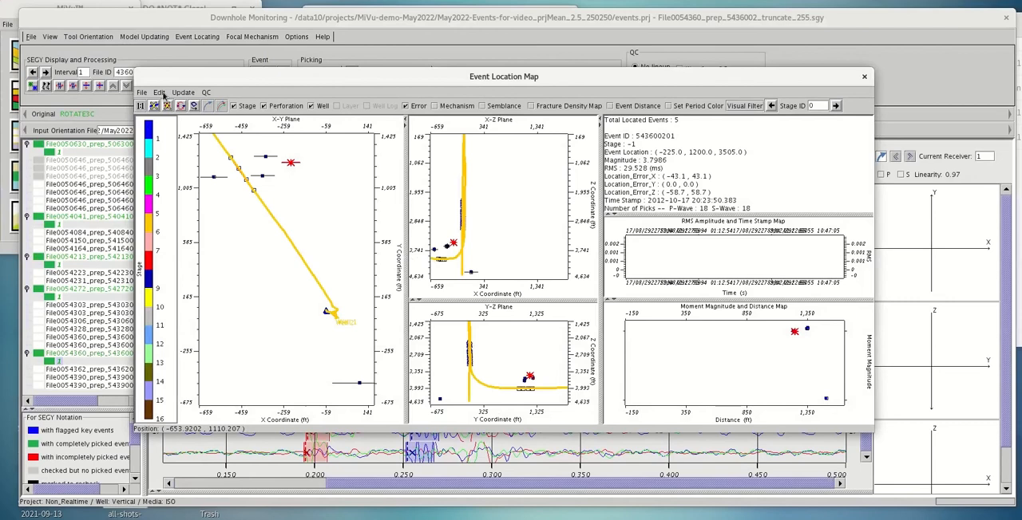
# Adjust the map coordinates so the X-Y plane's X range runs from -1000 to 500, and apply it
pyautogui.click(161, 92)
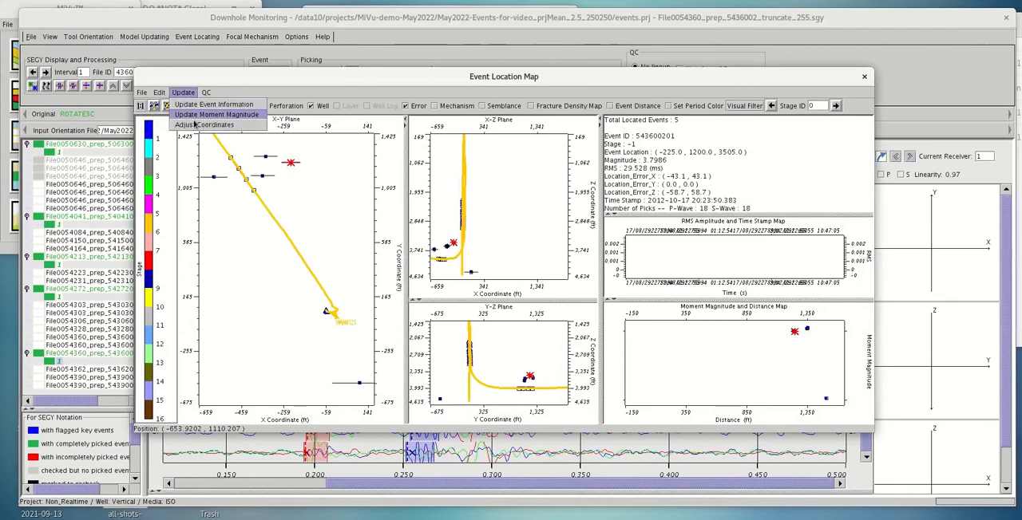
pyautogui.click(197, 128)
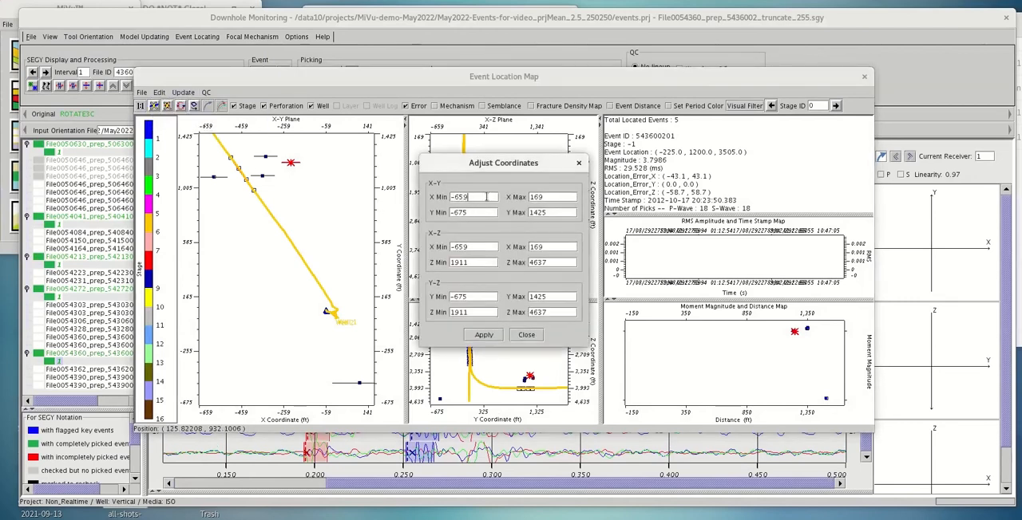
pyautogui.moveTo(486, 196); pyautogui.dragTo(457, 199)
pyautogui.write('15')
pyautogui.click(486, 336)
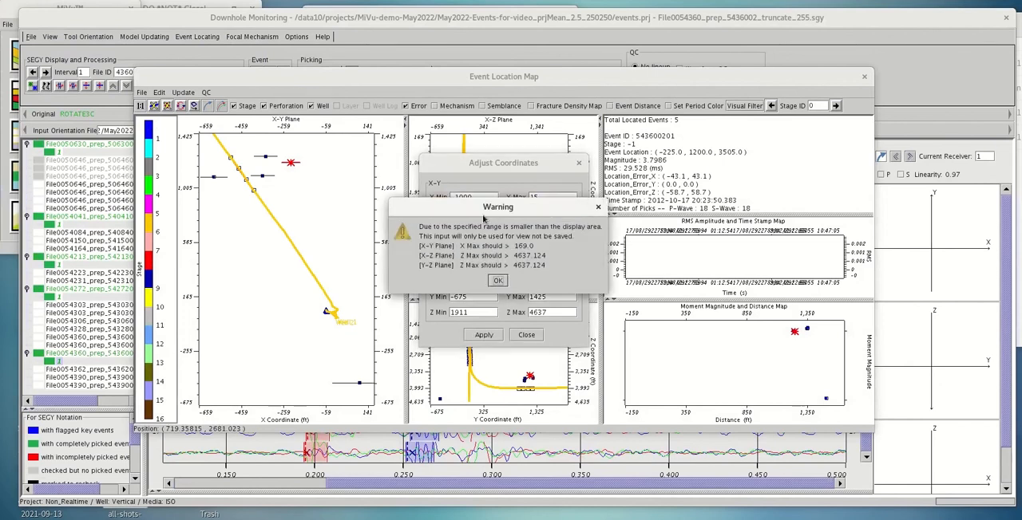
pyautogui.moveTo(485, 266); pyautogui.dragTo(483, 319)
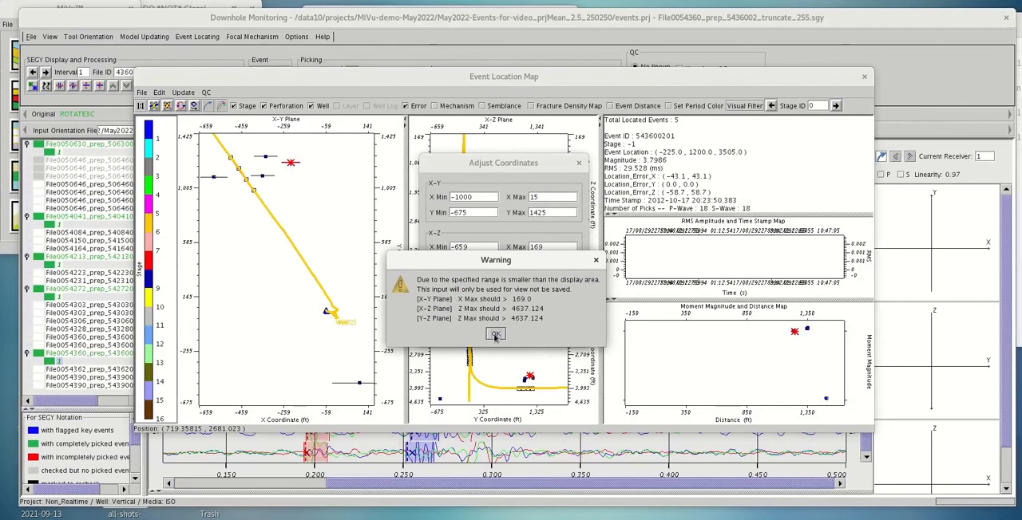
pyautogui.click(496, 334)
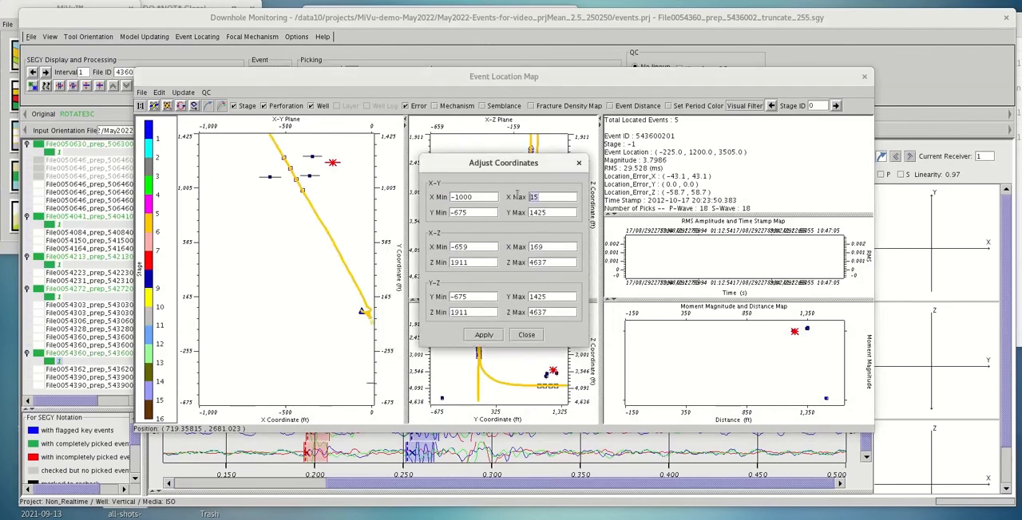
pyautogui.write('500')
pyautogui.click(476, 335)
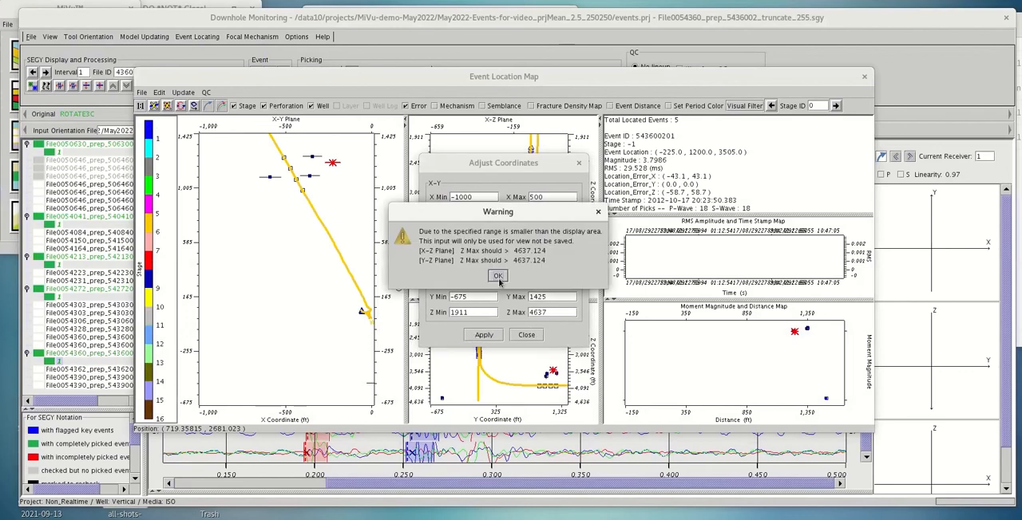
pyautogui.click(497, 276)
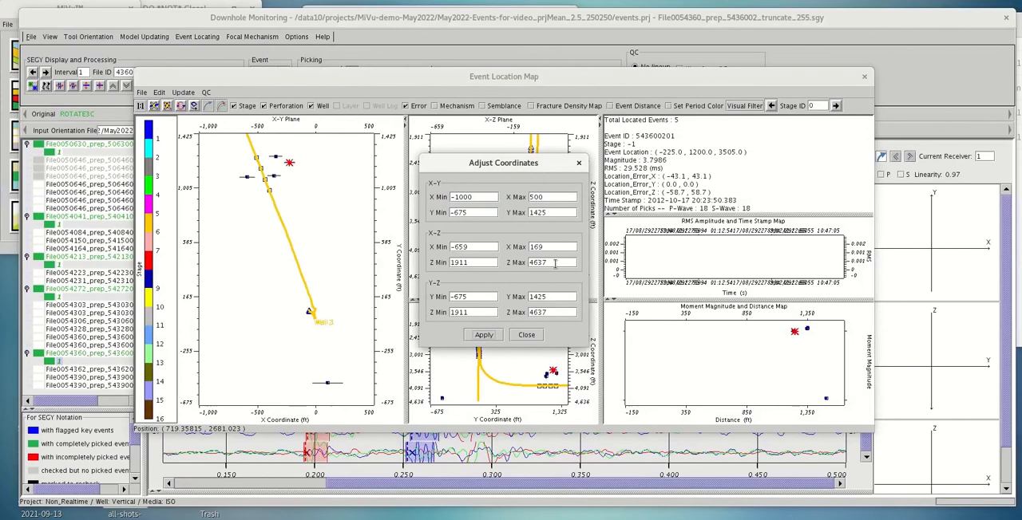
# Set the Z maximum to 5000 for both the X-Z and Y-Z planes
pyautogui.moveTo(556, 263); pyautogui.dragTo(512, 257)
pyautogui.write('500')
pyautogui.moveTo(557, 314); pyautogui.dragTo(514, 312)
pyautogui.write('50')
# Set the X-Y plane's Y range to -1000 through 2000, and the X-Z plane's X range to -1000 through 500 with Z minimum 2000
pyautogui.write('-1000')
pyautogui.press('Home')
pyautogui.press('Delete')
pyautogui.press('Tab')
pyautogui.moveTo(464, 247); pyautogui.dragTo(457, 247)
pyautogui.write('1')
pyautogui.moveTo(548, 248); pyautogui.dragTo(449, 262)
pyautogui.write('5')
pyautogui.write('200')
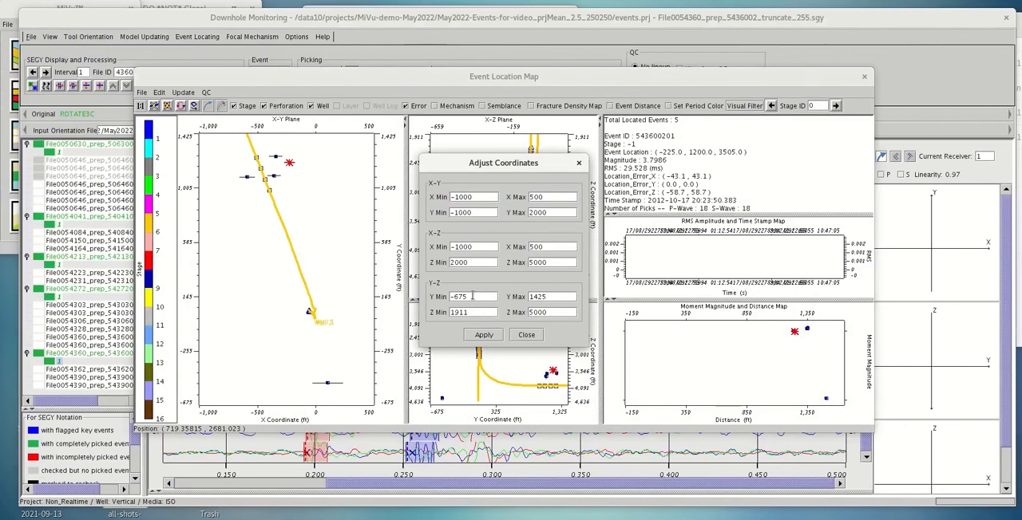
# Set the Y-Z plane's Y range to -1000 through 2000 and its Z minimum to 2000, and apply the ranges
pyautogui.moveTo(471, 296); pyautogui.dragTo(445, 294)
pyautogui.write('-1000')
pyautogui.moveTo(543, 296); pyautogui.dragTo(530, 294)
pyautogui.write('2')
pyautogui.moveTo(466, 312); pyautogui.dragTo(447, 313)
pyautogui.write('2')
pyautogui.click(485, 334)
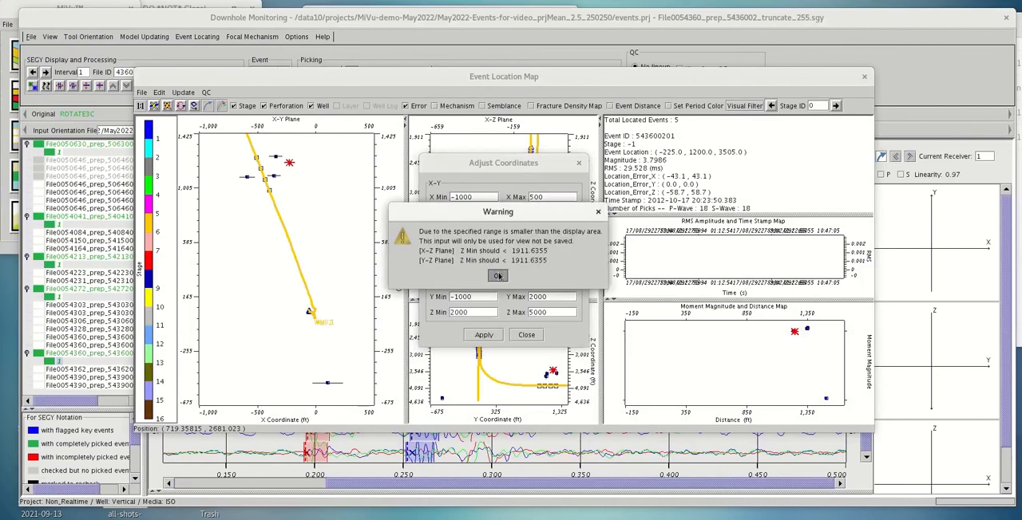
pyautogui.click(498, 276)
# Set the Z minimum to 1900 for the Y-Z and X-Z planes, apply the ranges and close the Adjust Coordinates dialog
pyautogui.moveTo(479, 313); pyautogui.dragTo(441, 313)
pyautogui.write('19')
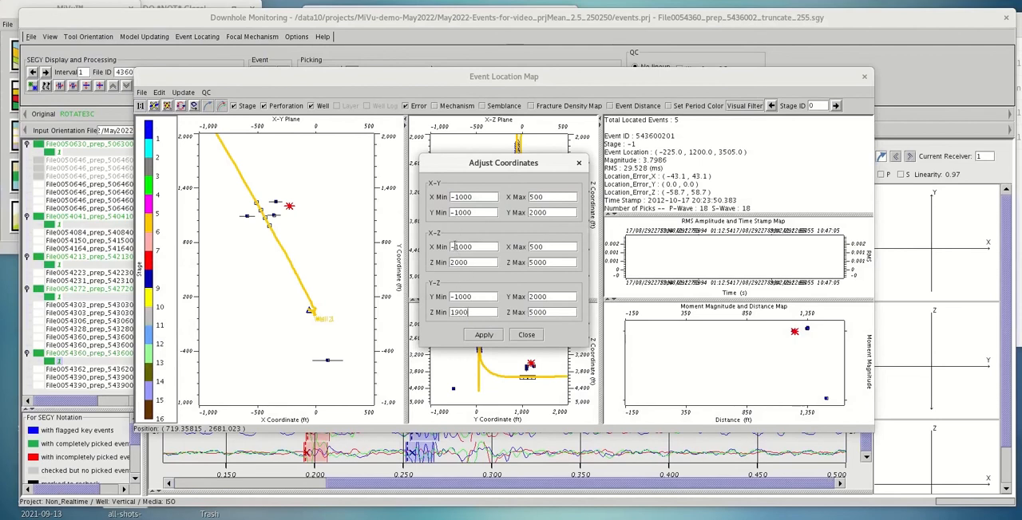
pyautogui.moveTo(479, 263); pyautogui.dragTo(445, 265)
pyautogui.write('1900')
pyautogui.click(476, 335)
pyautogui.click(517, 338)
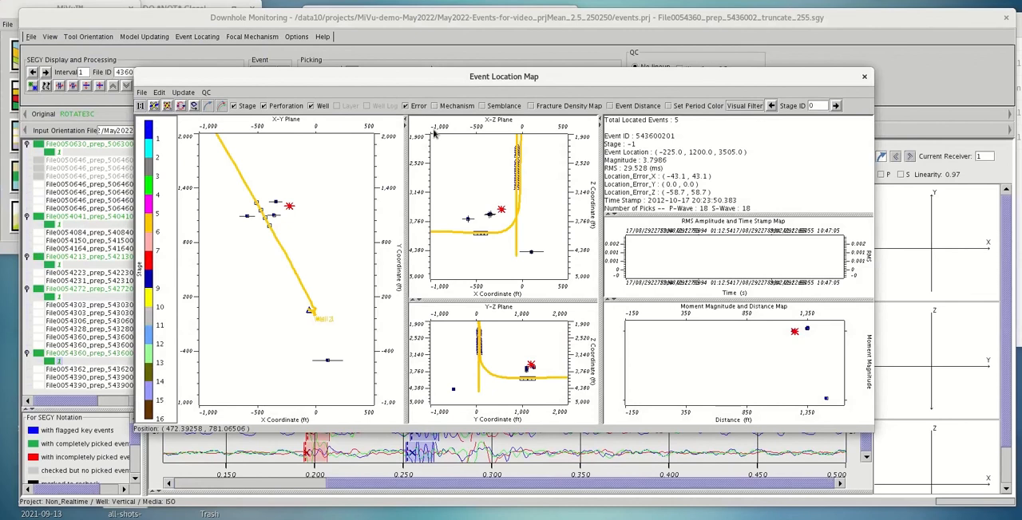
# Inspect the location information of the isolated outlying event and of the event with the lowest X coordinate on the X-Y plane
pyautogui.click(327, 362)
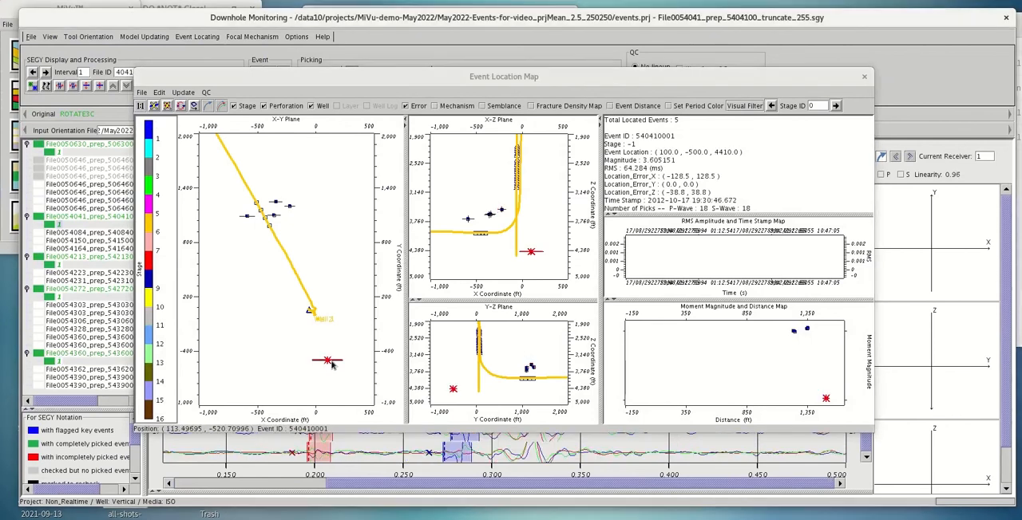
pyautogui.click(247, 219)
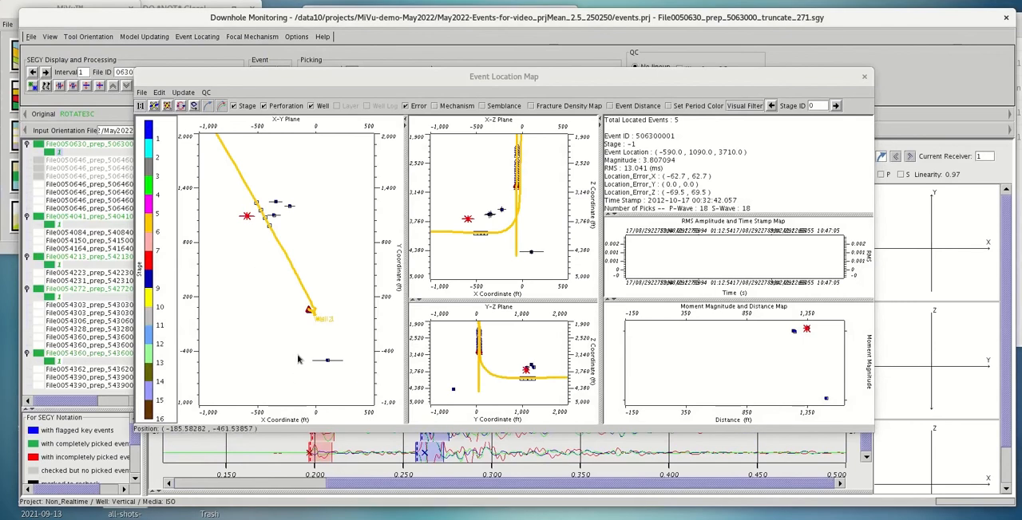
pyautogui.click(328, 361)
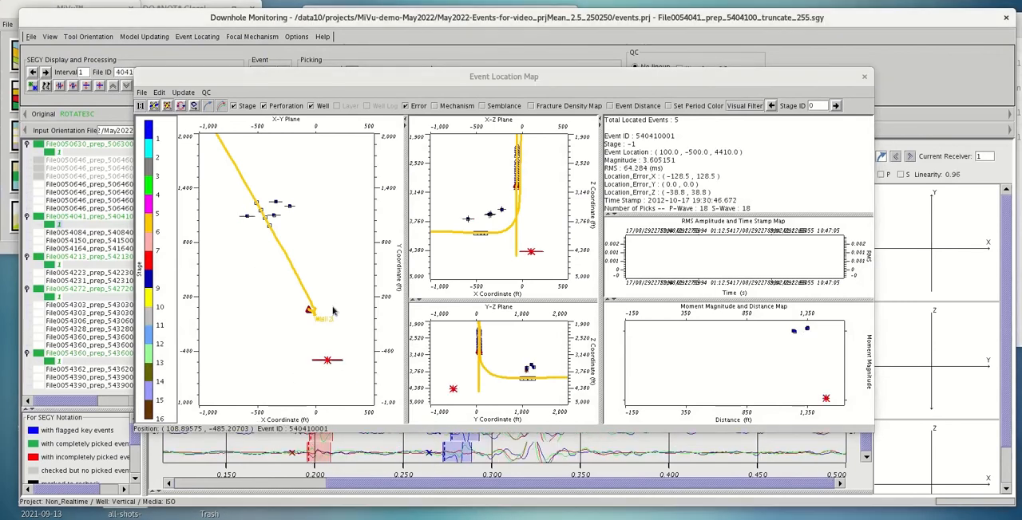
# Flip the selected outlying event to the opposite side of the receiver array, and flip it back again
pyautogui.moveTo(506, 78)
pyautogui.mouseDown()
pyautogui.moveTo(534, 92)
pyautogui.moveTo(526, 498)
pyautogui.moveTo(530, 372)
pyautogui.moveTo(526, 424)
pyautogui.moveTo(510, 94)
pyautogui.mouseUp()
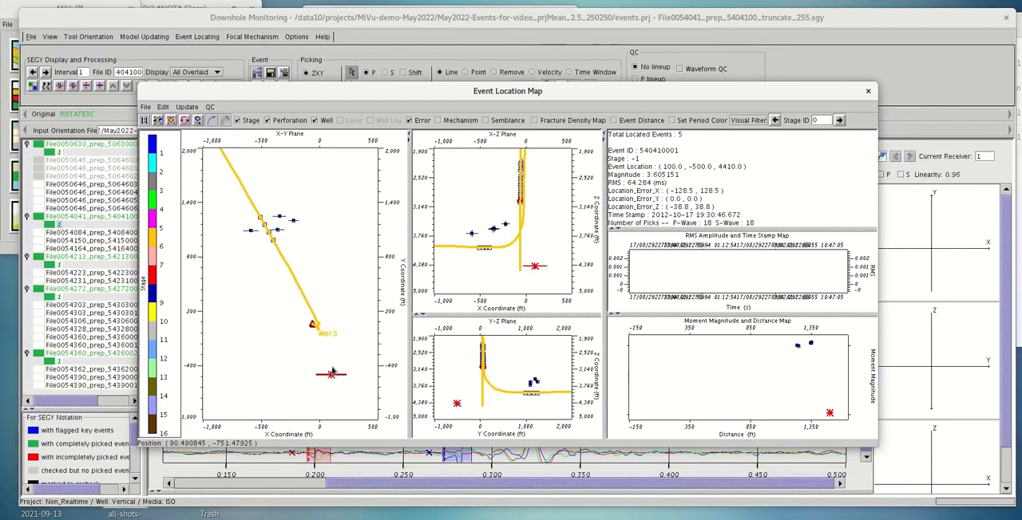
pyautogui.click(183, 120)
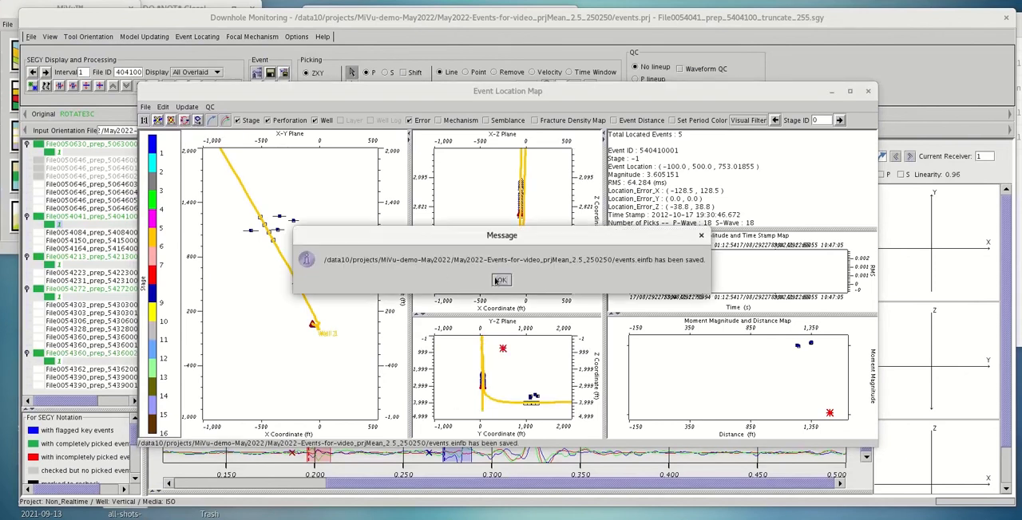
pyautogui.click(501, 281)
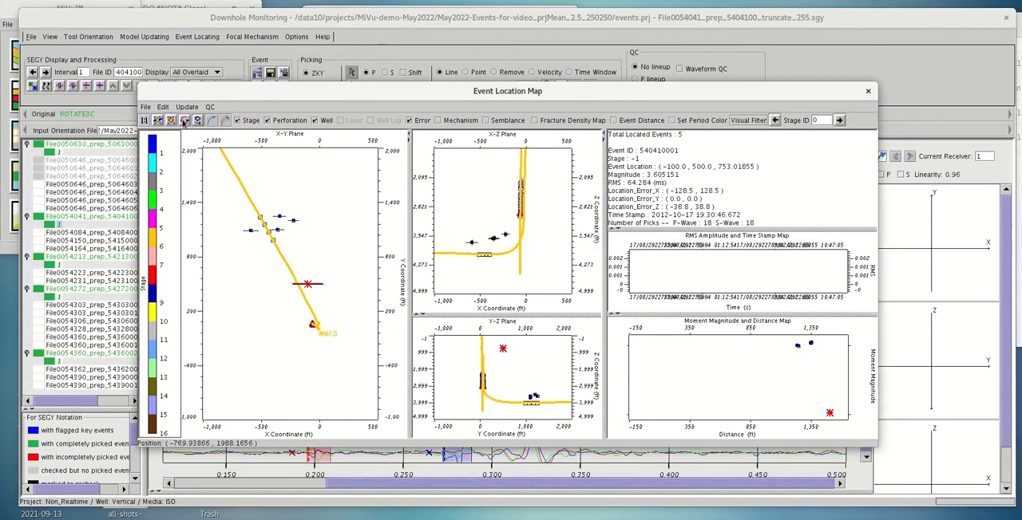
pyautogui.click(183, 121)
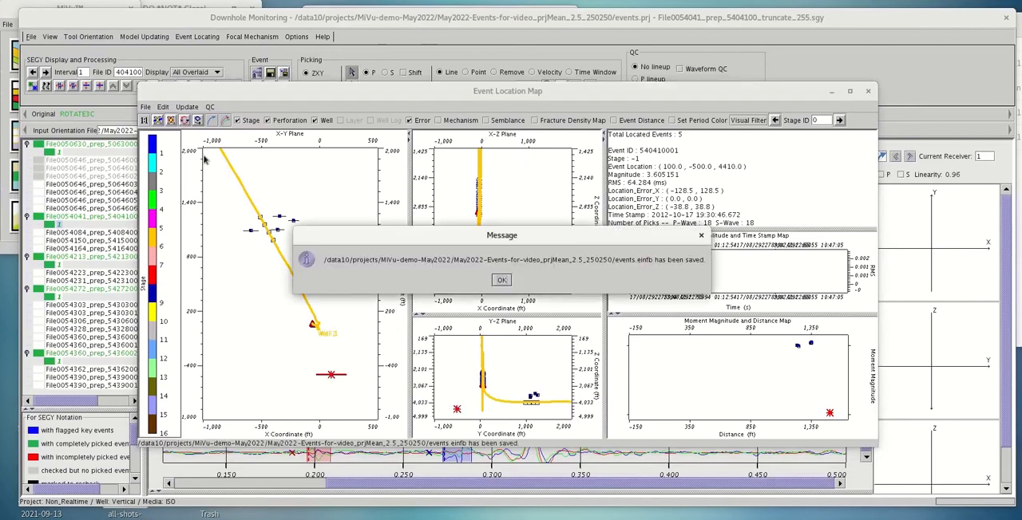
pyautogui.click(502, 281)
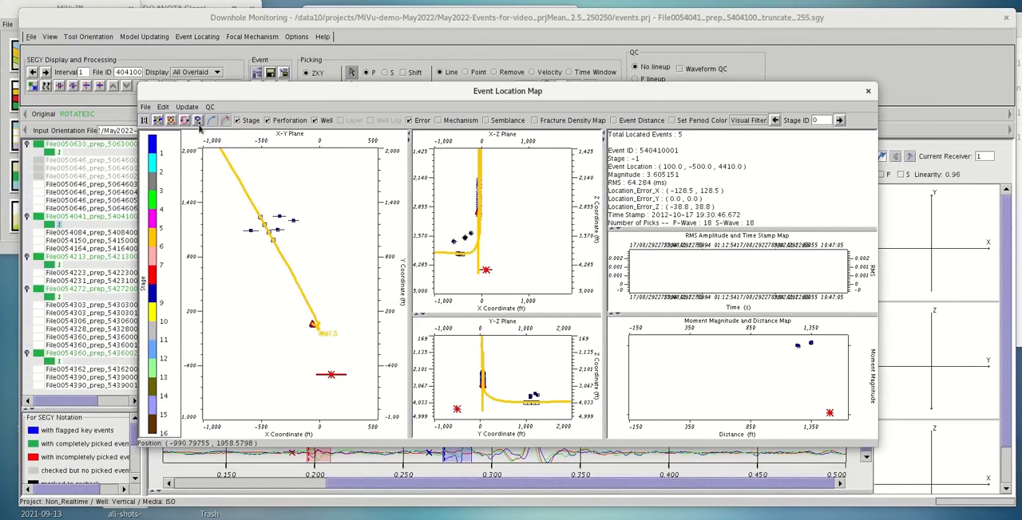
# Flip the four events clustered near the perforations by enclosing them in a polygon on the X-Y plane
pyautogui.click(225, 207)
pyautogui.click(244, 251)
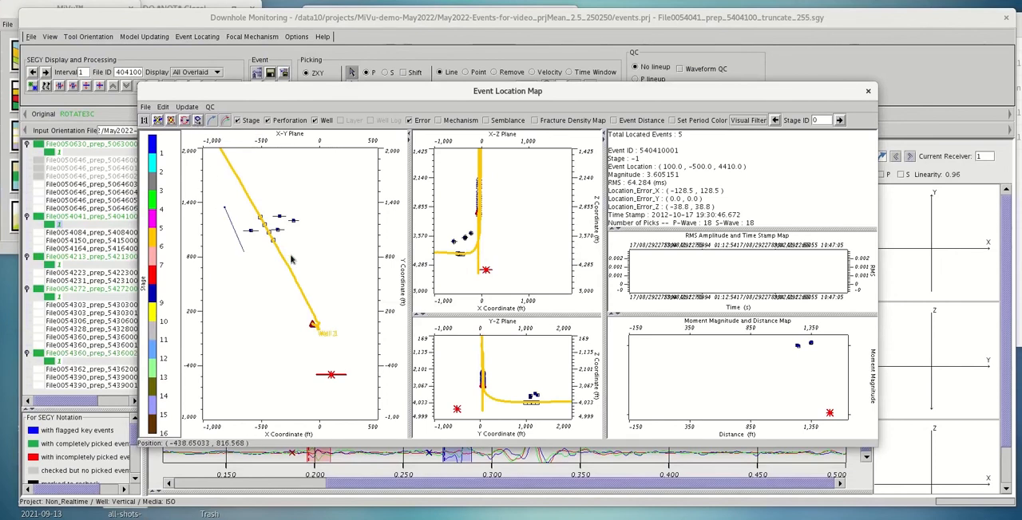
pyautogui.click(294, 255)
pyautogui.click(323, 238)
pyautogui.click(322, 213)
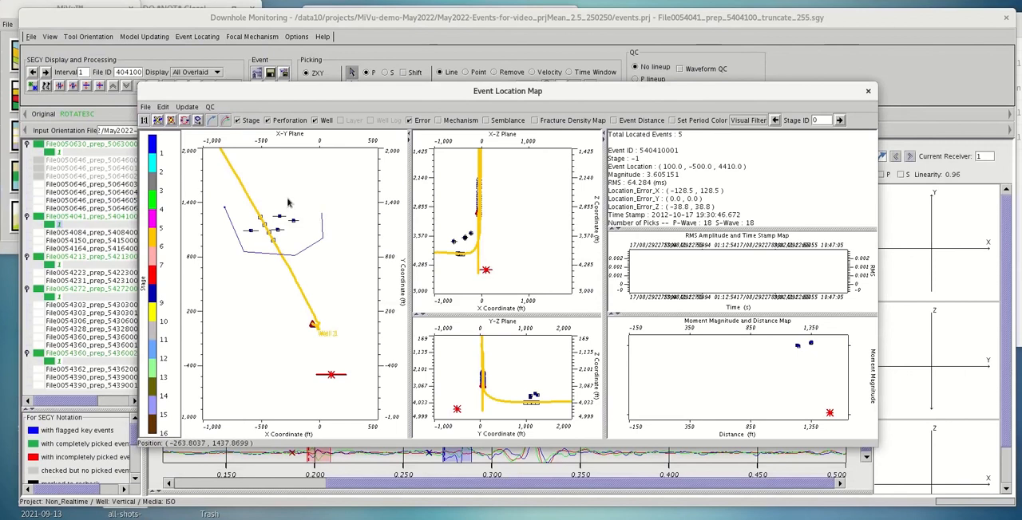
pyautogui.click(288, 199)
pyautogui.click(262, 198)
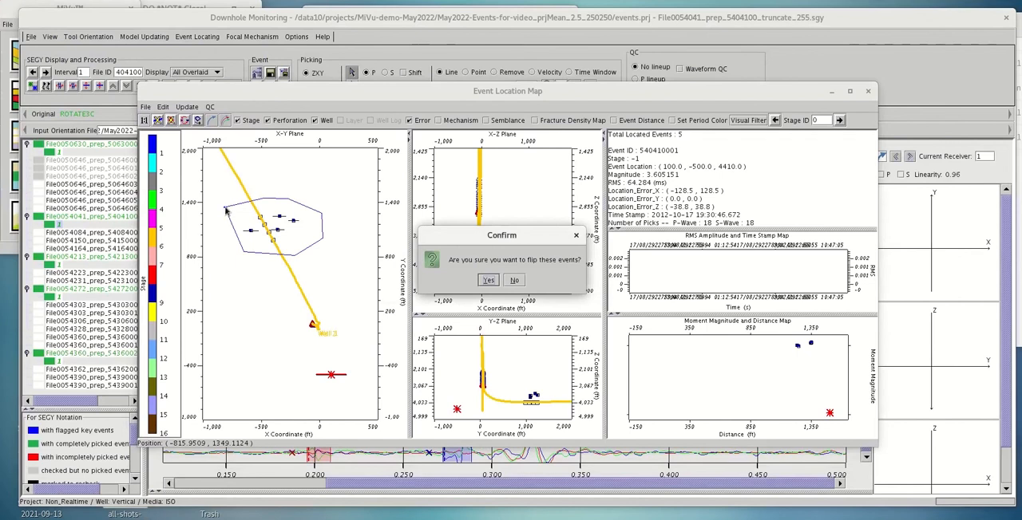
pyautogui.click(490, 282)
pyautogui.click(503, 286)
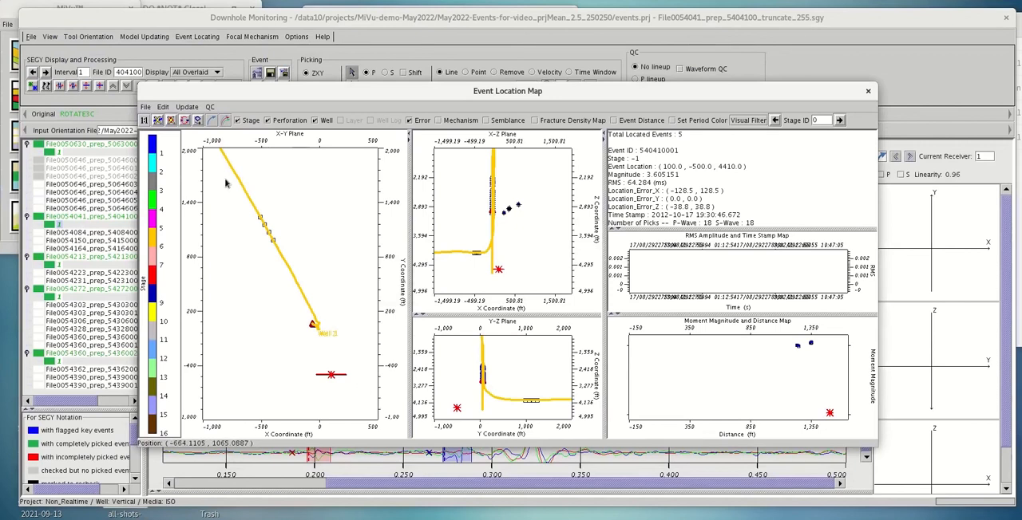
# Select the event under File0050630 and flip its location to the opposite side of the receiver array on the Event Location Map
pyautogui.click(51, 156)
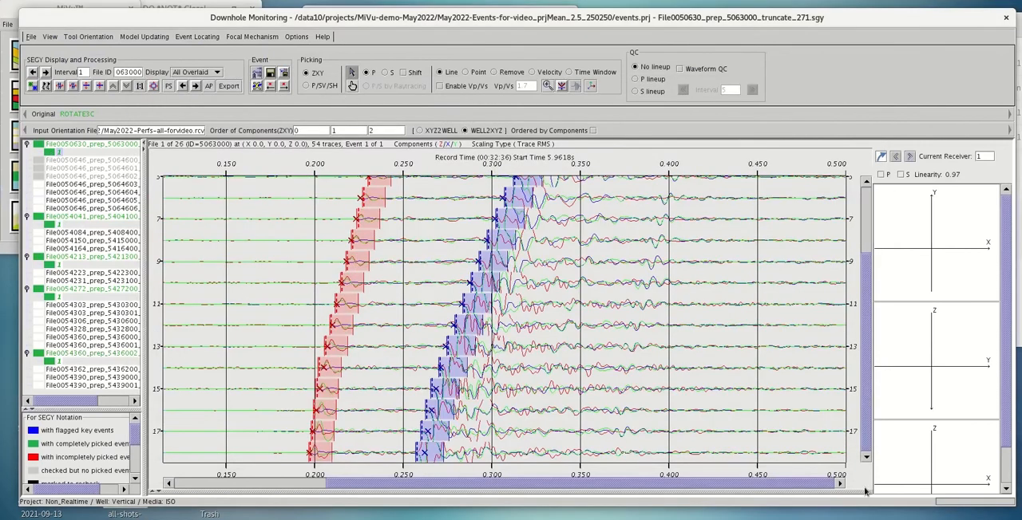
pyautogui.moveTo(786, 20); pyautogui.dragTo(748, 174)
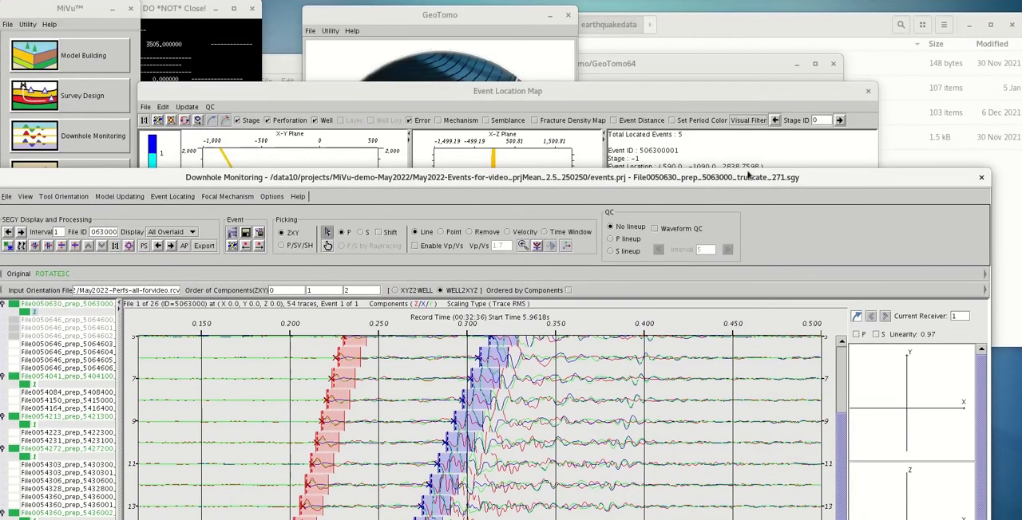
pyautogui.click(679, 102)
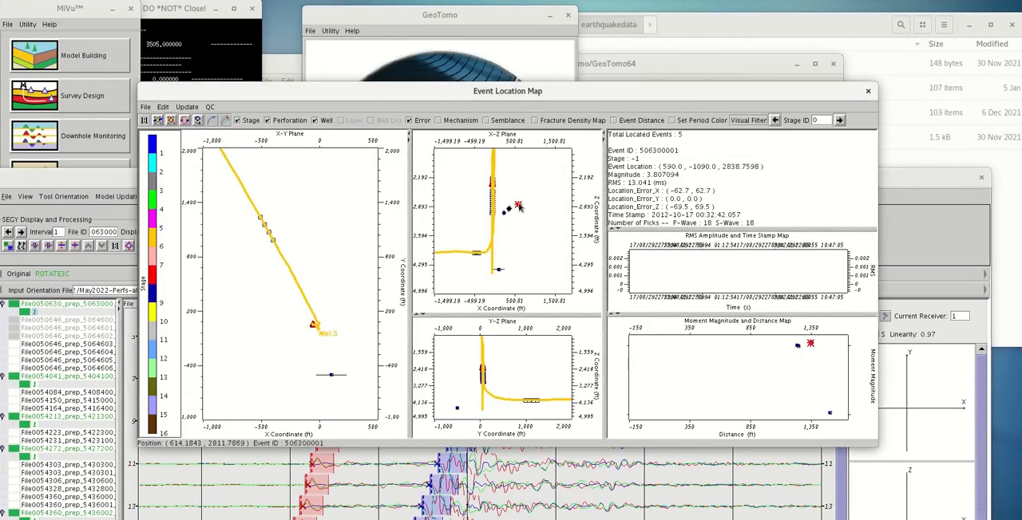
pyautogui.click(186, 121)
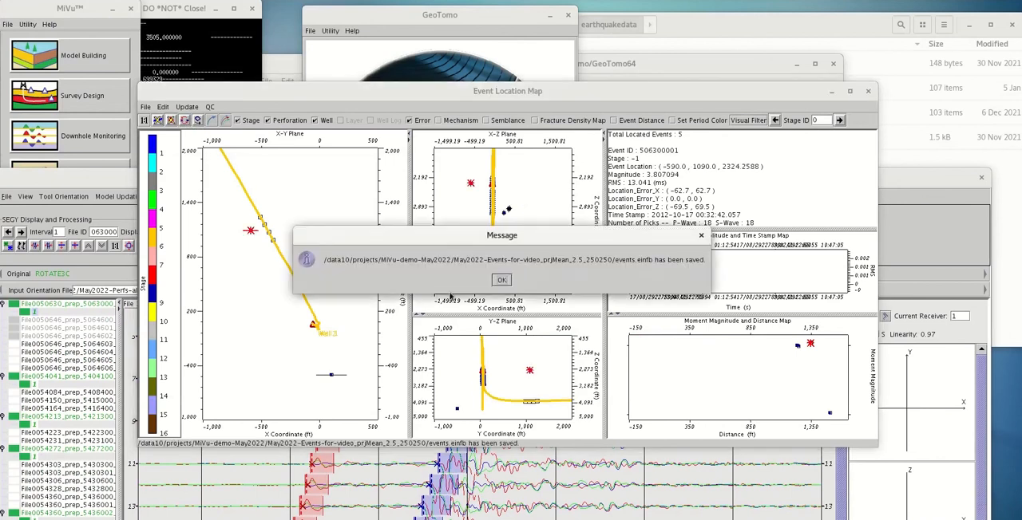
pyautogui.click(501, 281)
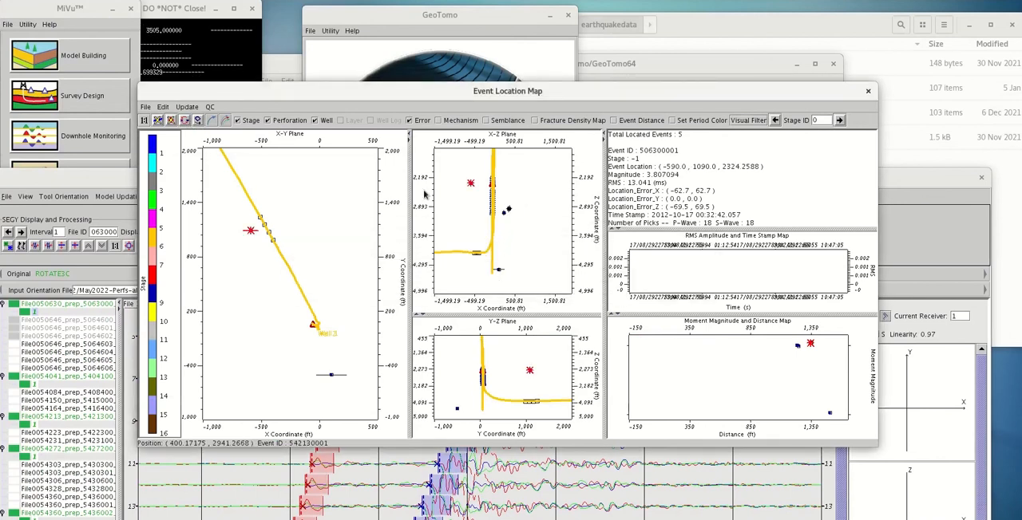
# Flip events 542130001, 542720001 and 543600201 one at a time, selecting each from the cluster on the X-Z plane
pyautogui.click(186, 121)
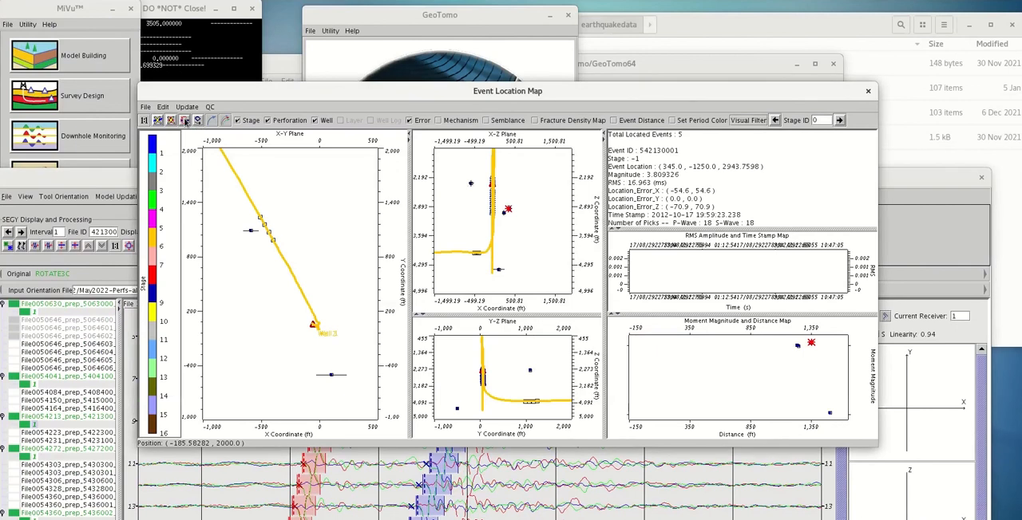
pyautogui.click(501, 280)
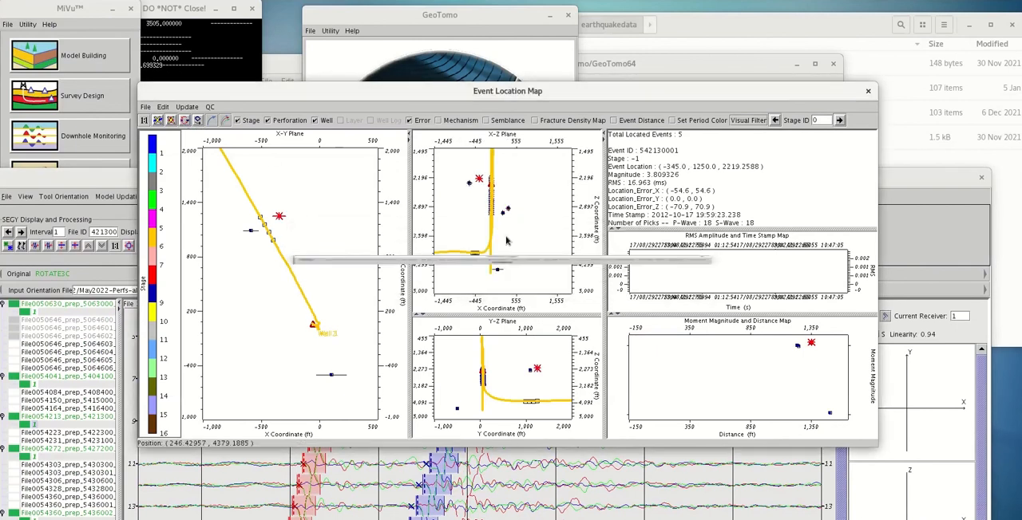
pyautogui.click(508, 211)
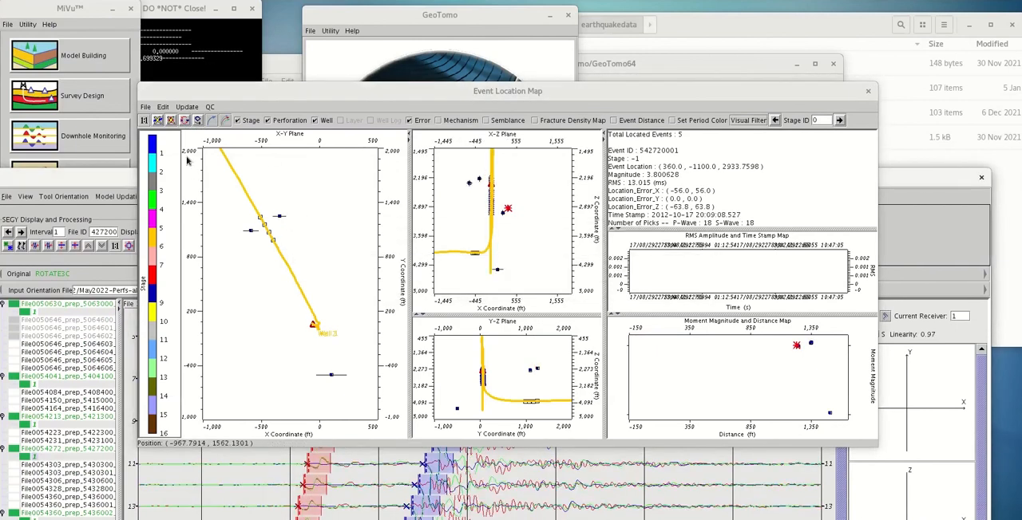
pyautogui.click(186, 120)
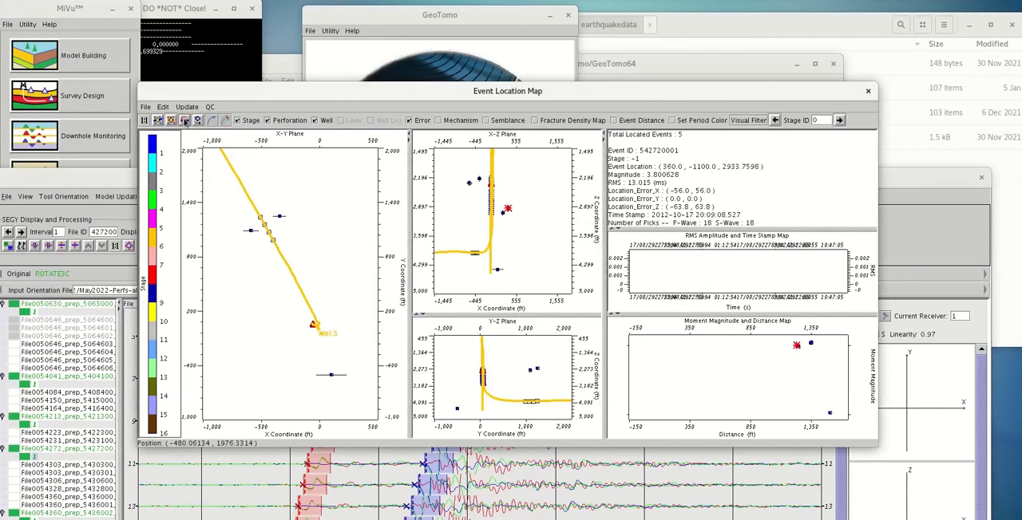
pyautogui.click(501, 280)
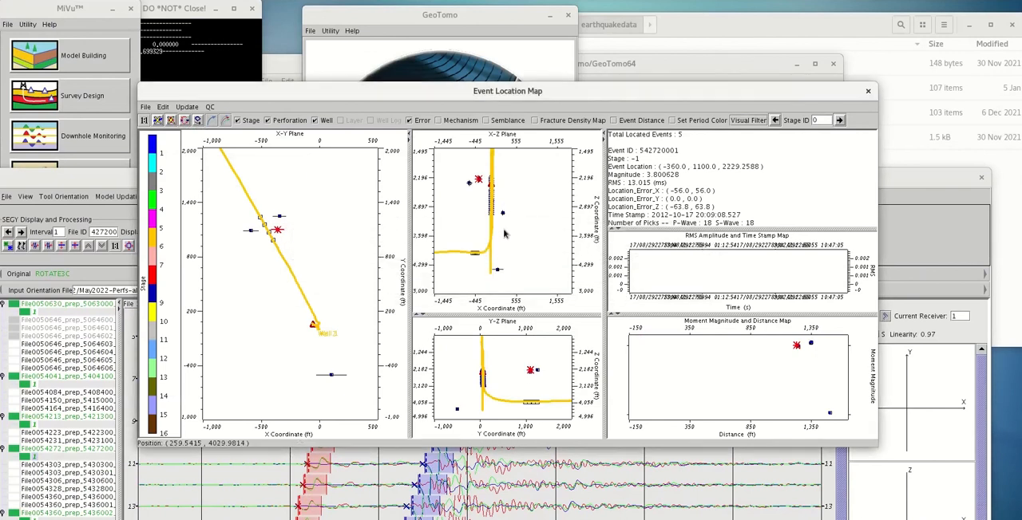
pyautogui.click(503, 214)
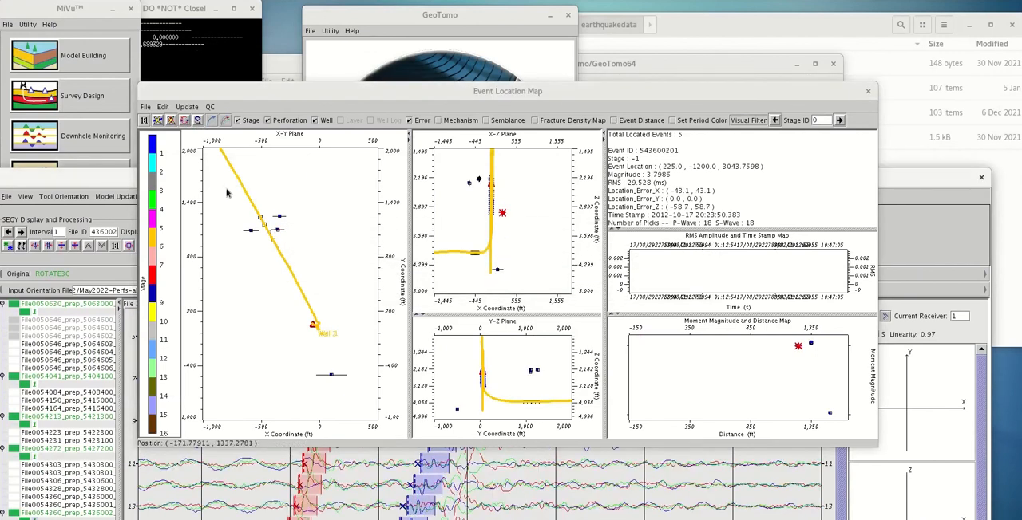
pyautogui.click(184, 121)
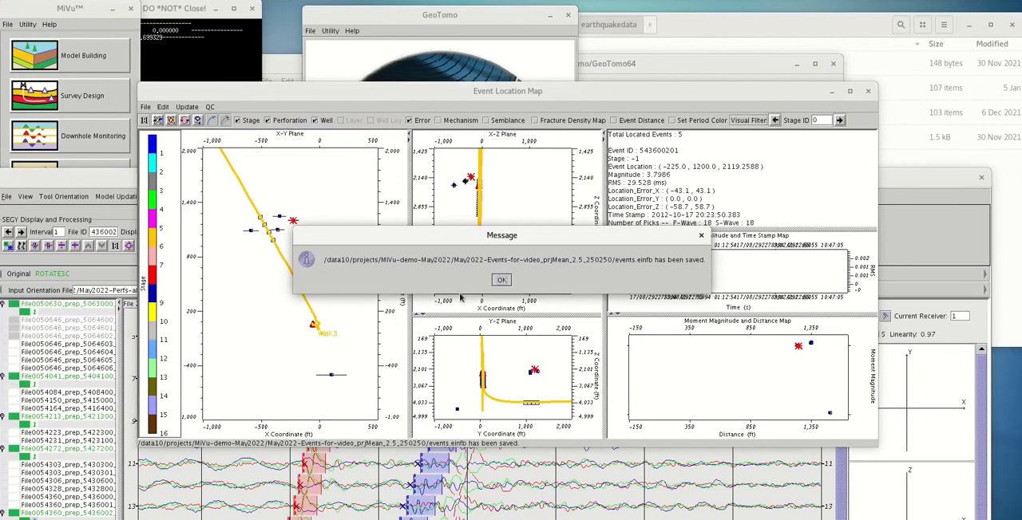
pyautogui.click(501, 280)
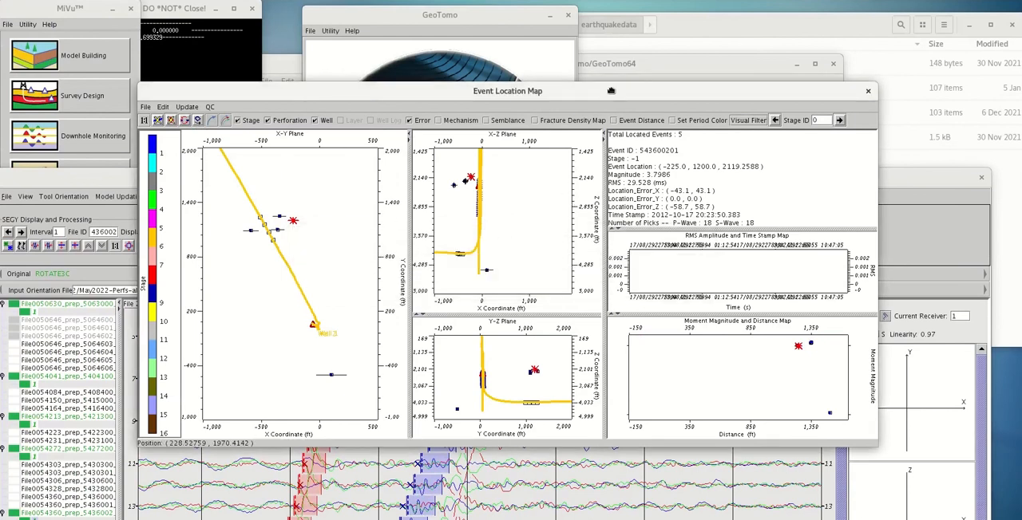
# Rearrange the Downhole Monitoring and Event Location Map windows so that the whole location map is in front
pyautogui.moveTo(608, 92); pyautogui.dragTo(675, 170)
pyautogui.moveTo(173, 177); pyautogui.dragTo(182, 10)
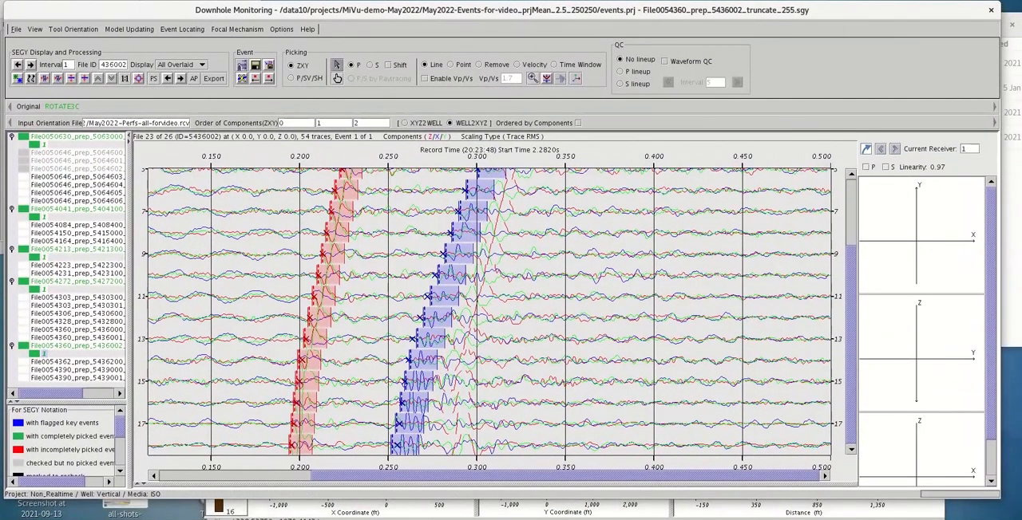
pyautogui.click(930, 517)
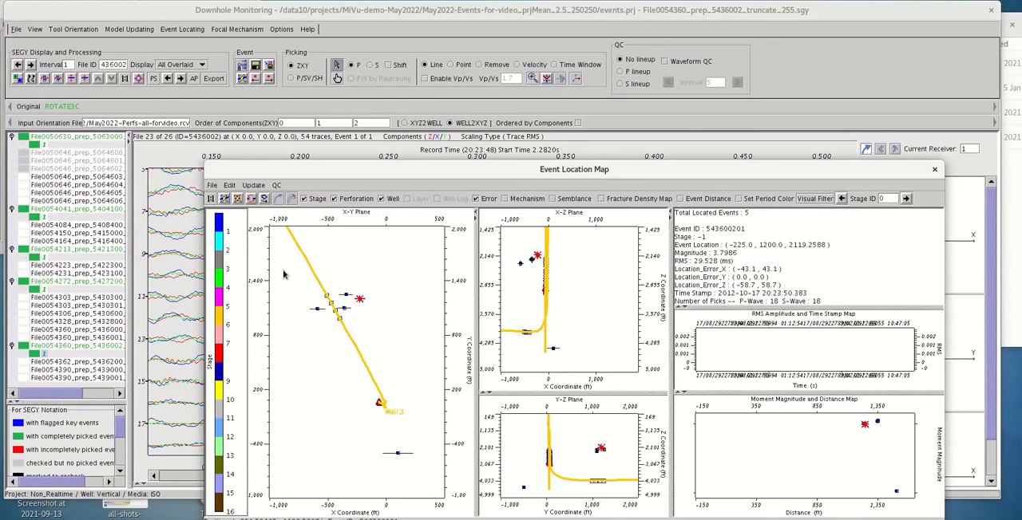
pyautogui.moveTo(311, 171); pyautogui.dragTo(298, 153)
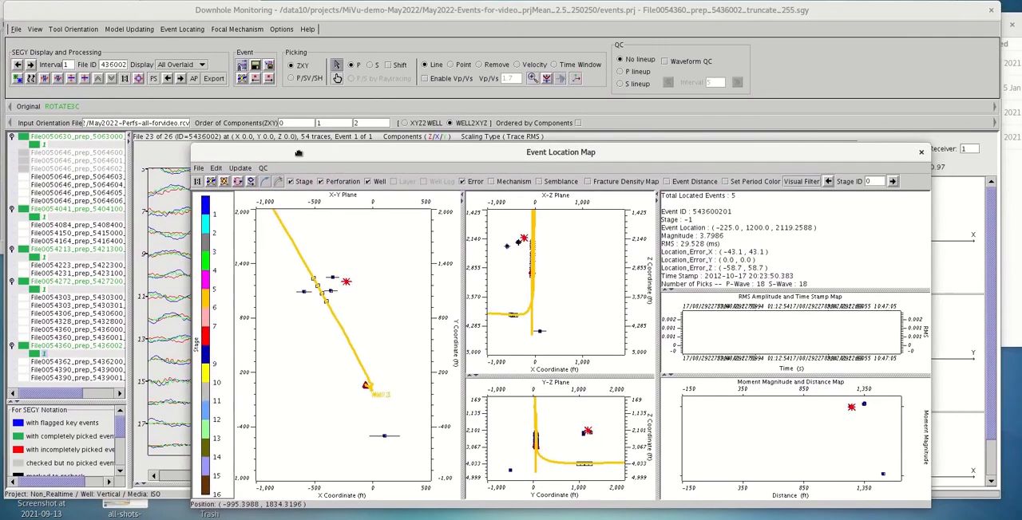
# Save the location events to a new einfb file named Output-events-for-video in the MiVu-demo-May2022 folder
pyautogui.click(198, 169)
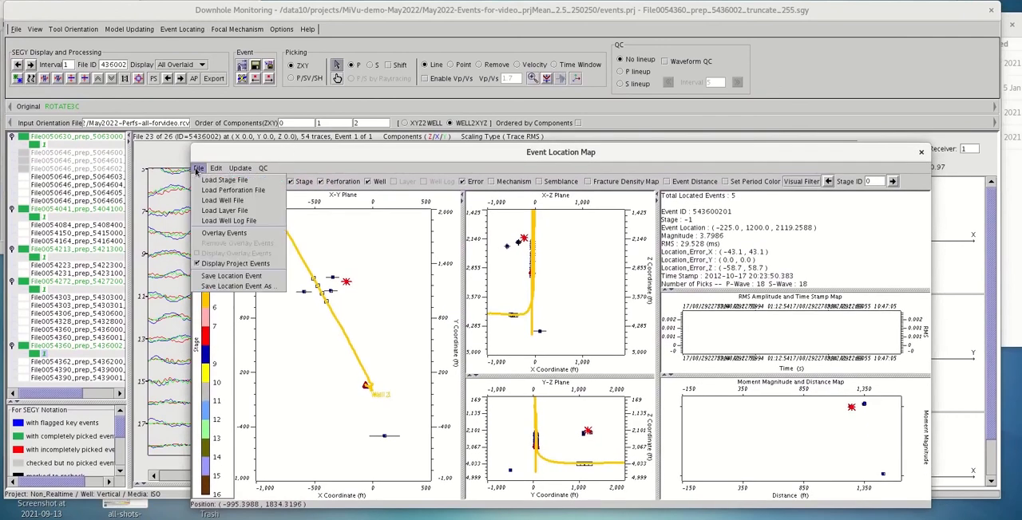
pyautogui.click(249, 287)
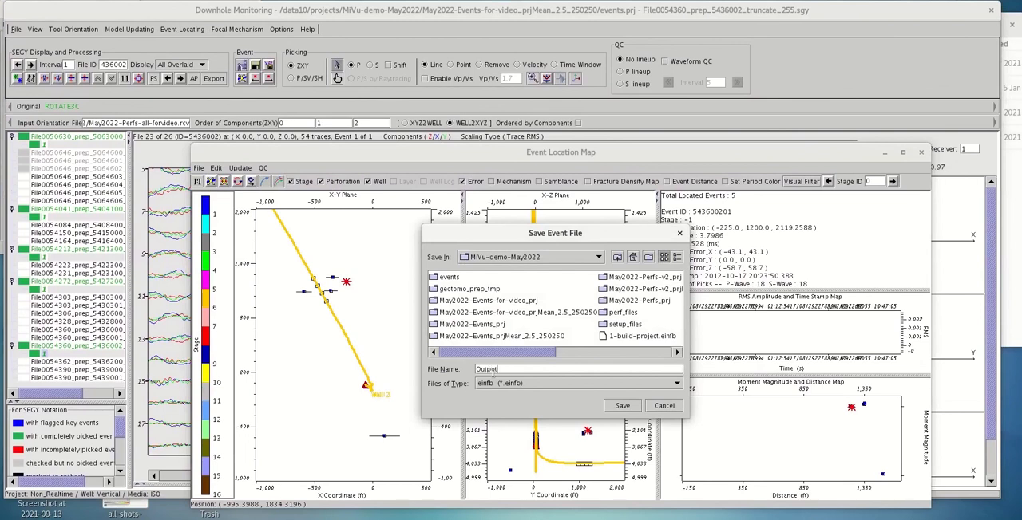
pyautogui.write('-events-for-video')
pyautogui.click(622, 406)
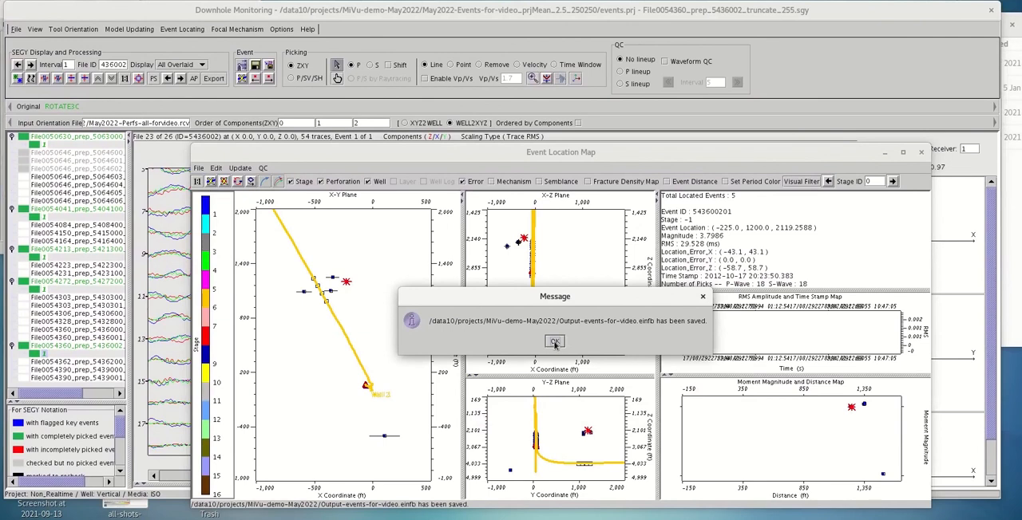
pyautogui.click(555, 341)
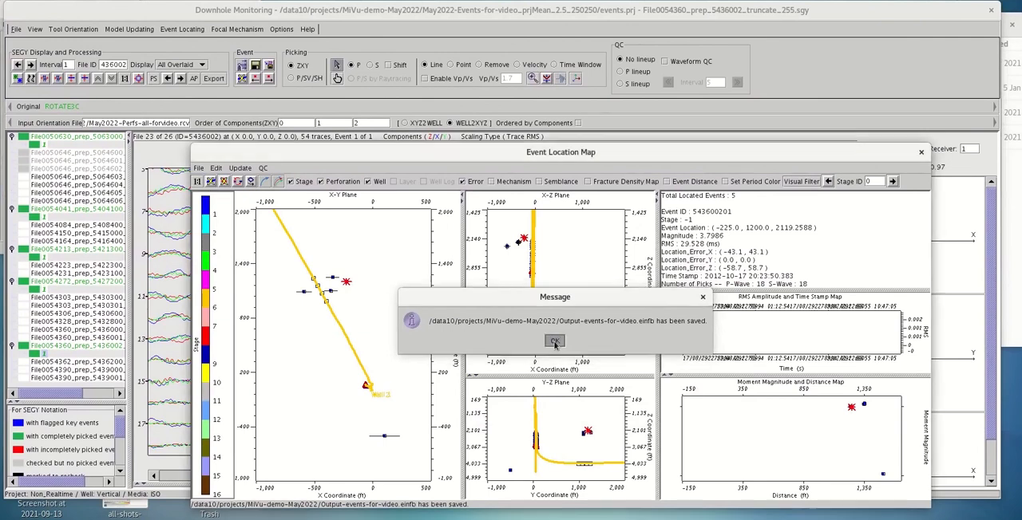